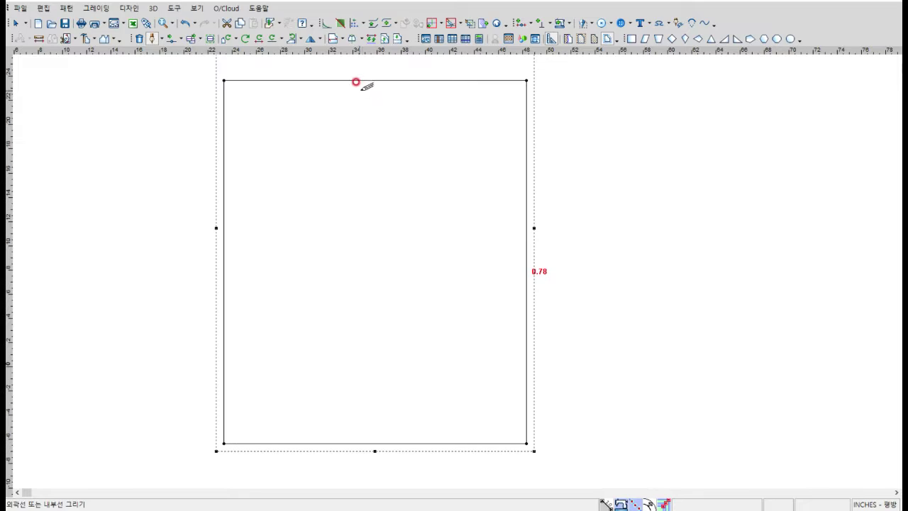
- Draw a curved internal centre line down the rectangle, starting near its upper edge at X 34.41, Y 22.94 and ending on its lower edge
left_click(355, 83)
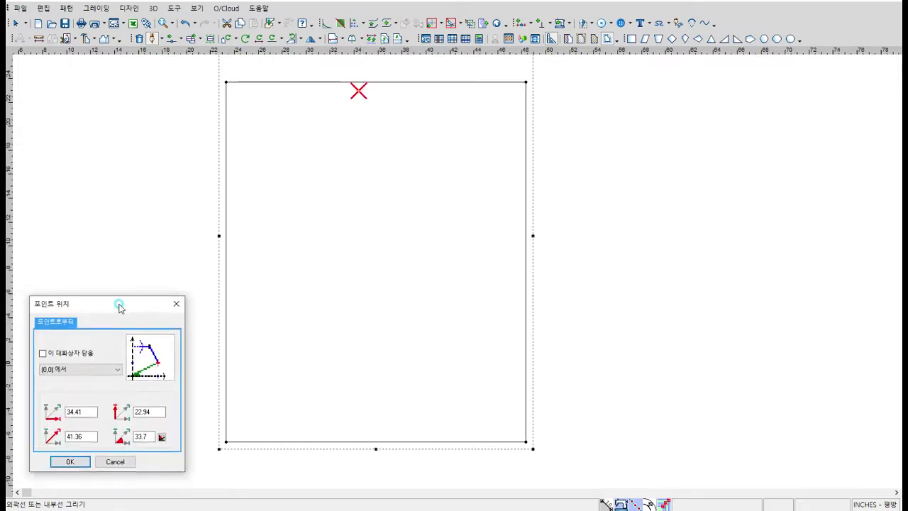
left_click(61, 461)
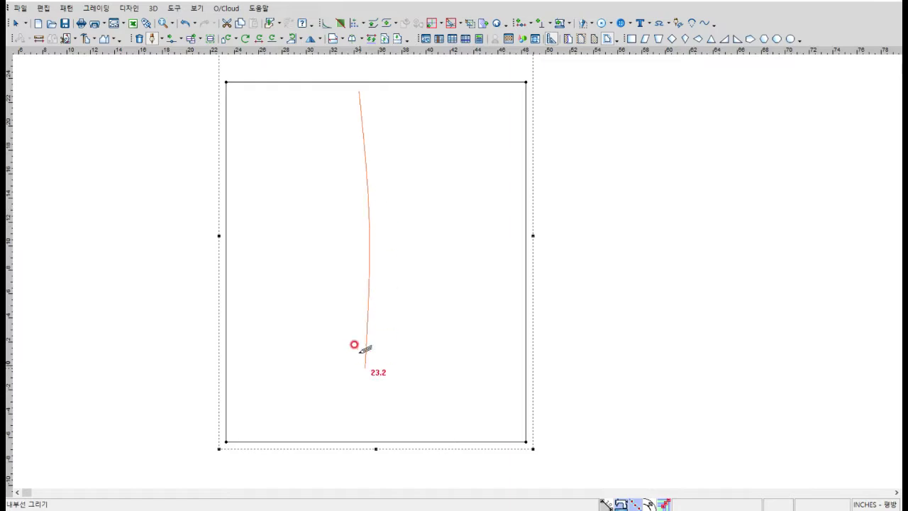
left_click(362, 440)
left_click(504, 281)
right_click(330, 347)
left_click(424, 204)
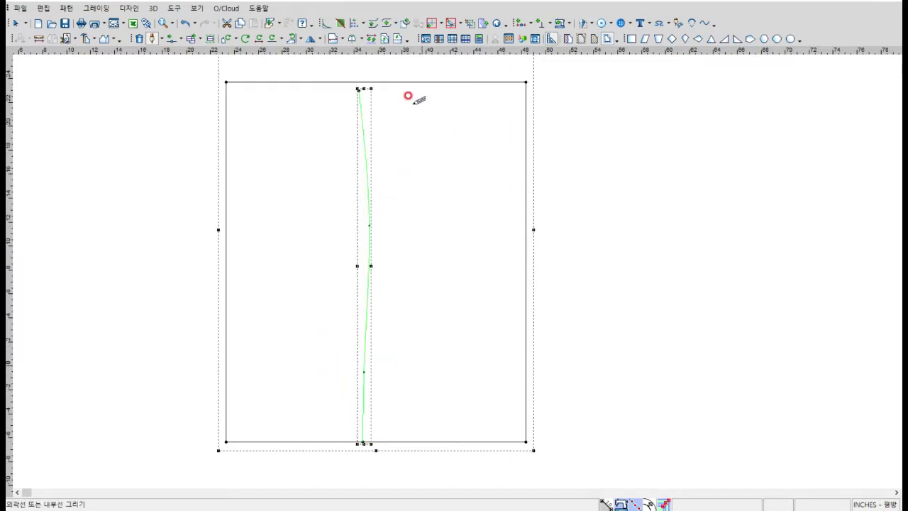
right_click(394, 92)
left_click(398, 103)
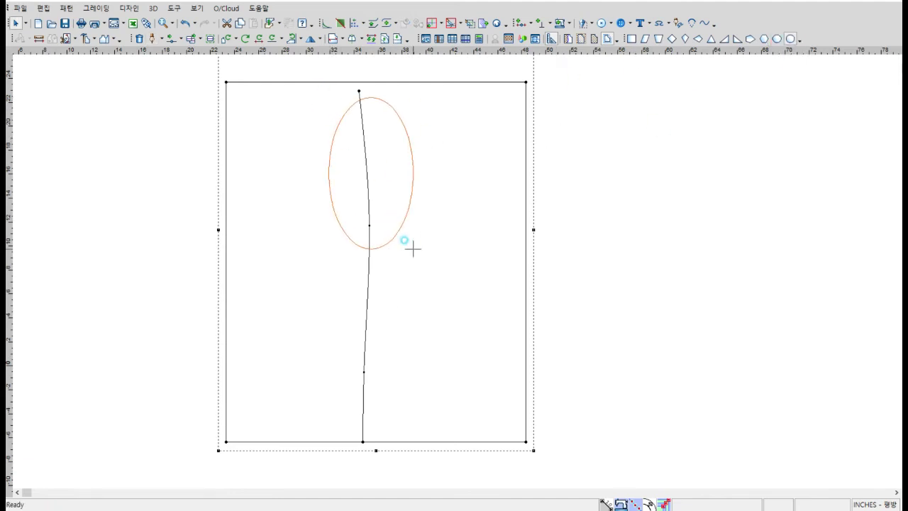
- Rotate the head ellipse about its lowest point so that its highest point lies on the curved centre line
left_click(370, 249)
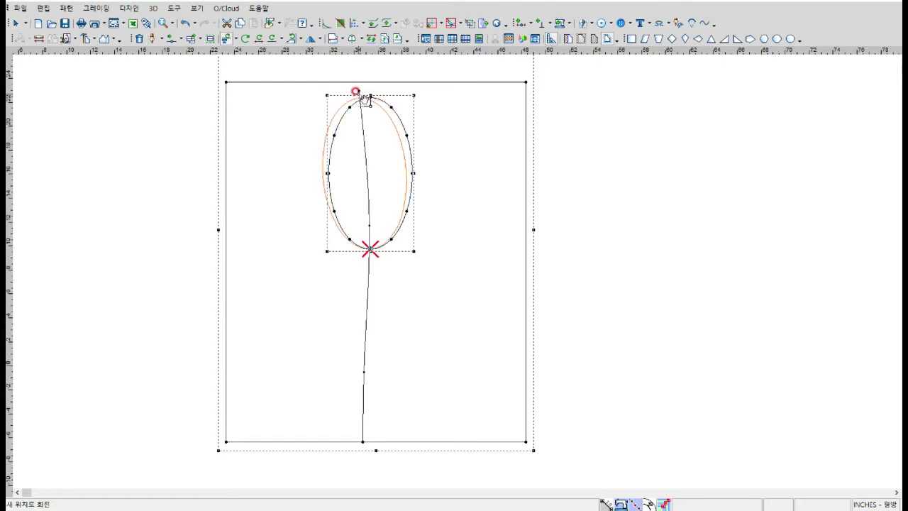
left_click(360, 97)
key("Return")
key("Escape")
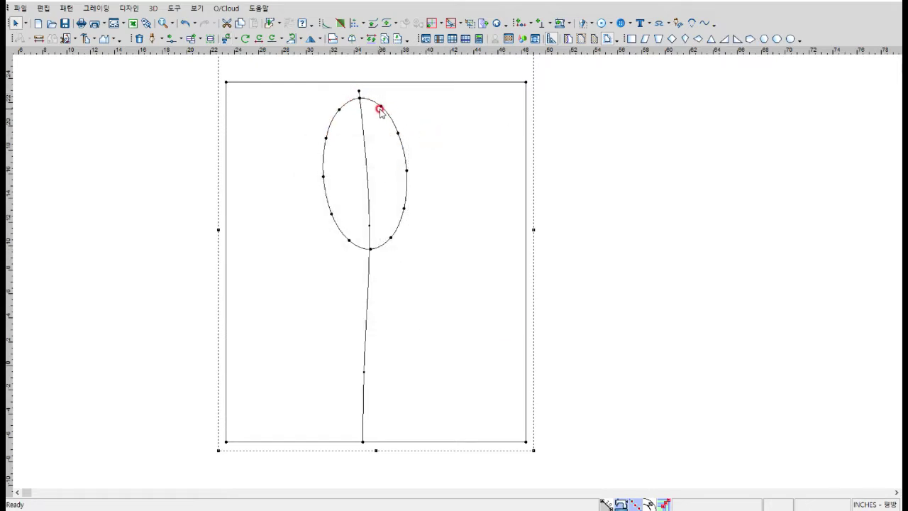
left_click(371, 187)
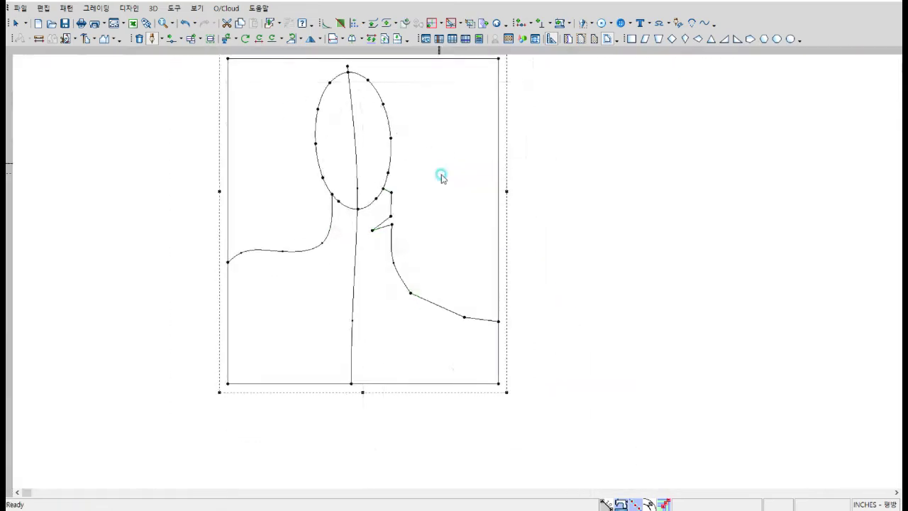
- Turn off the grading property for the points along the right side of the head ellipse
scroll(441, 175, "up", 1)
scroll(434, 242, "up", 2)
left_click(324, 99)
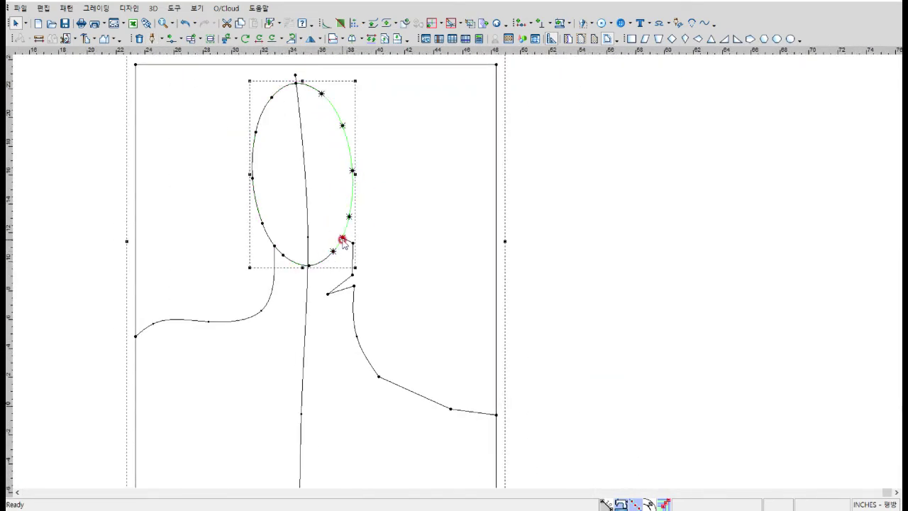
left_click(573, 231)
left_click(417, 156)
- Turn off the grading property for the points along the left side of the head ellipse and put the properties window away
right_click_drag(283, 254, 272, 97)
left_click(275, 245, "ctrl")
left_click(571, 232)
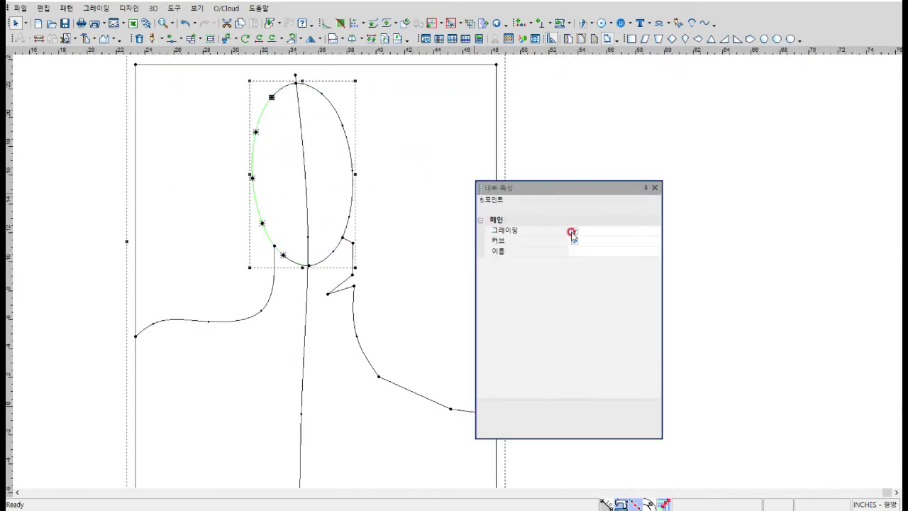
left_click(426, 207)
left_click_drag(560, 189, 702, 186)
left_click(797, 185)
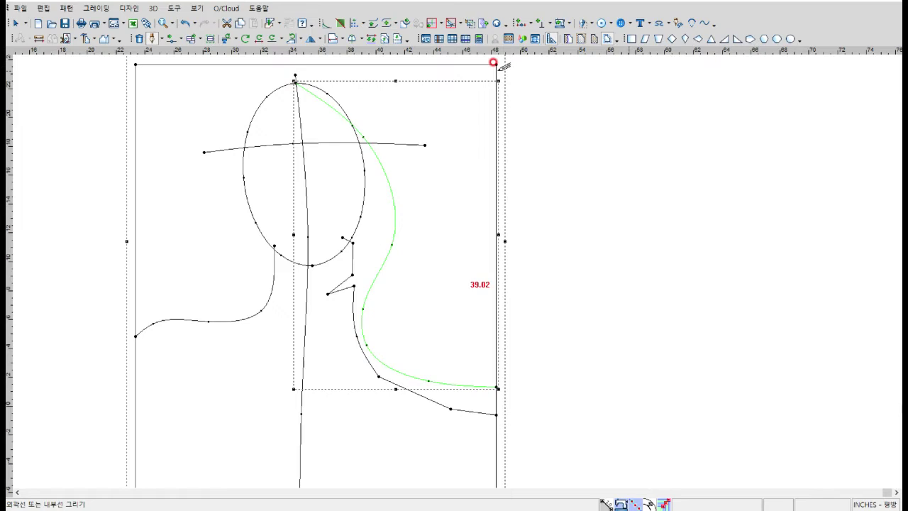
- Reshape the inner hair curve beside the head by moving its forehead point and its cheek-level point closer to the face
left_click(368, 108)
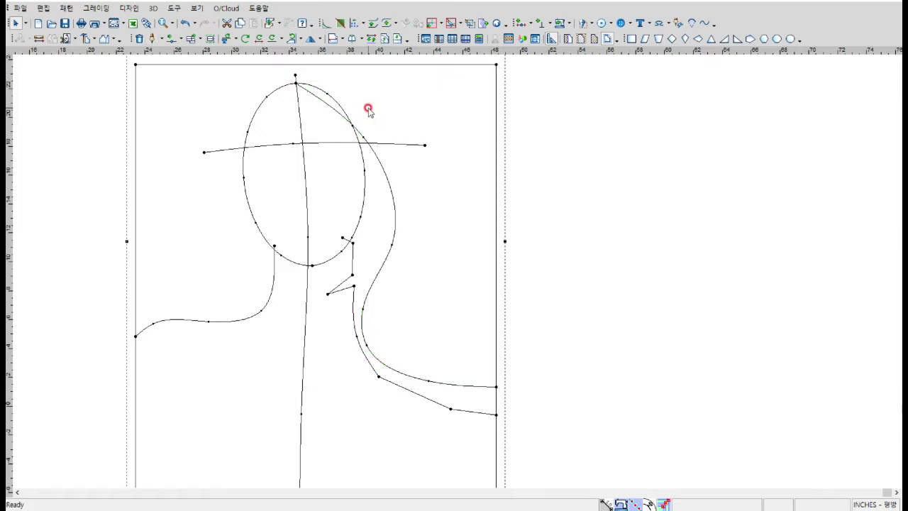
left_click(313, 97)
left_click_drag(361, 135, 341, 119)
left_click_drag(391, 243, 386, 237)
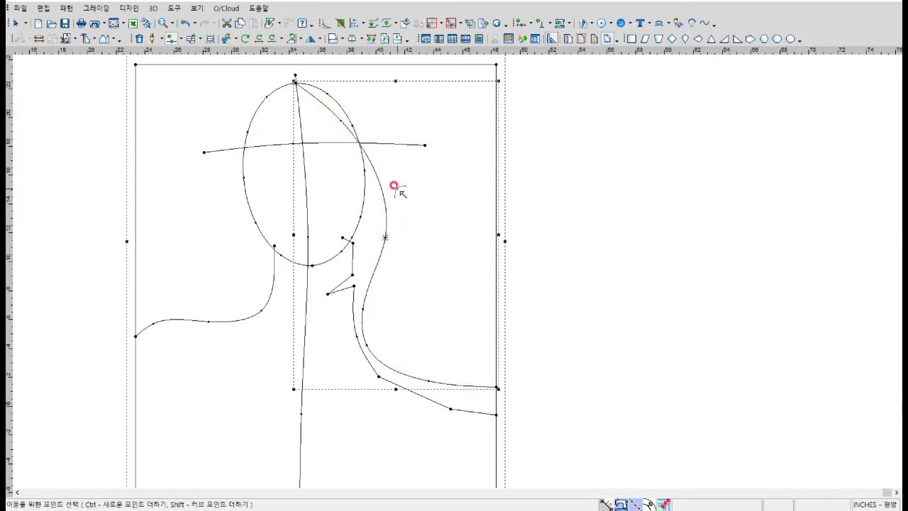
left_click(403, 186)
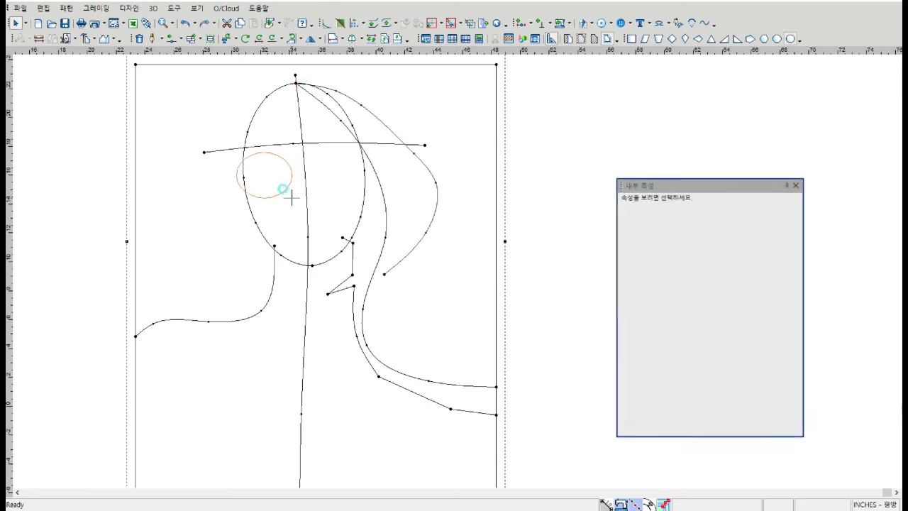
- Draw a small ellipse over the left eye area and turn off grading for its upper and lower points
left_click(292, 196)
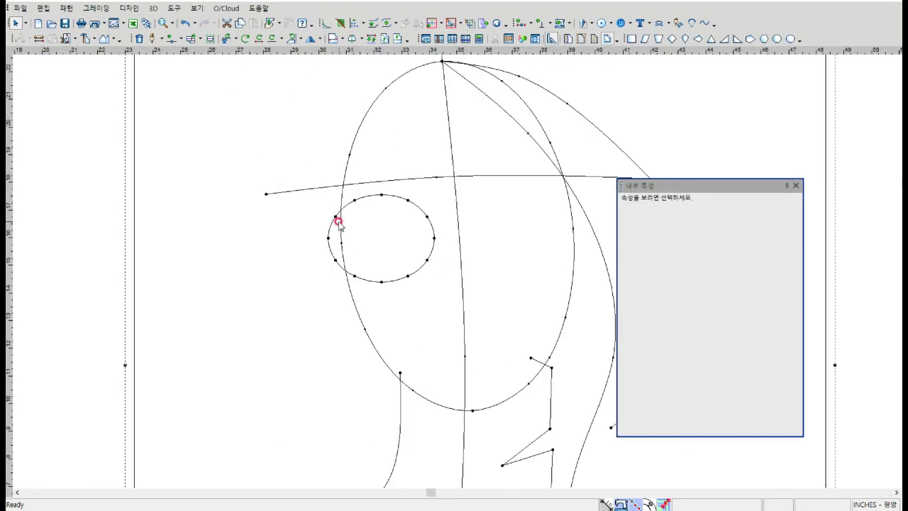
left_click(336, 217)
left_click(427, 217, "shift")
left_click(715, 228)
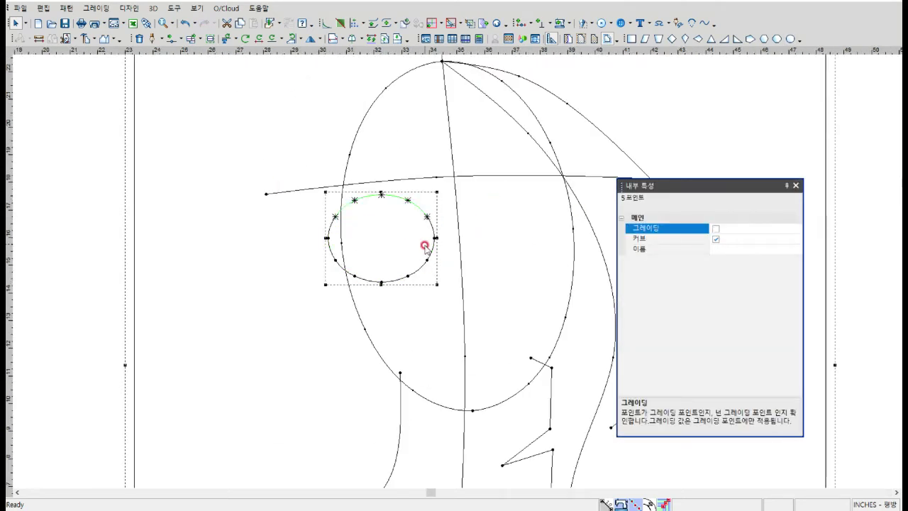
left_click(427, 259)
left_click(336, 259, "shift")
left_click(514, 227)
left_click(426, 261)
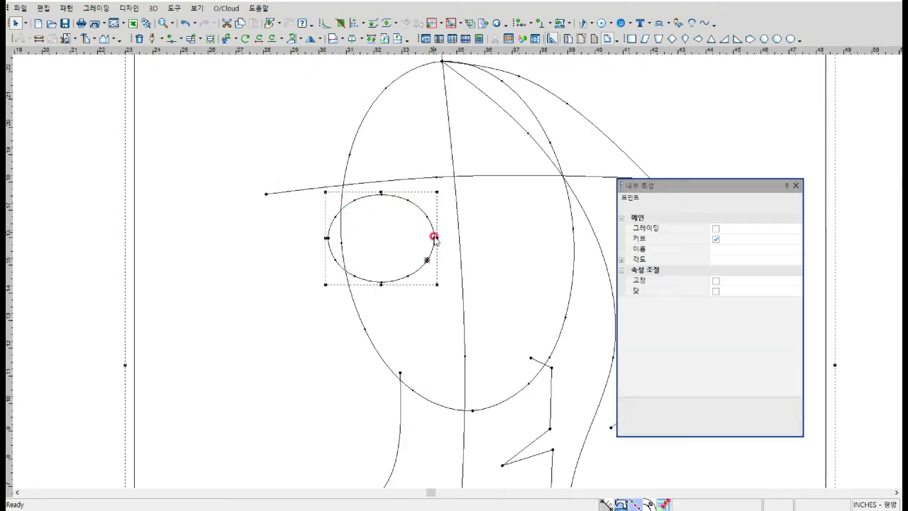
- Rotate the left lens ellipse 8.4 degrees and move its mirrored copy to the other side of the centre line
left_click(434, 237)
left_click_drag(327, 238, 331, 252)
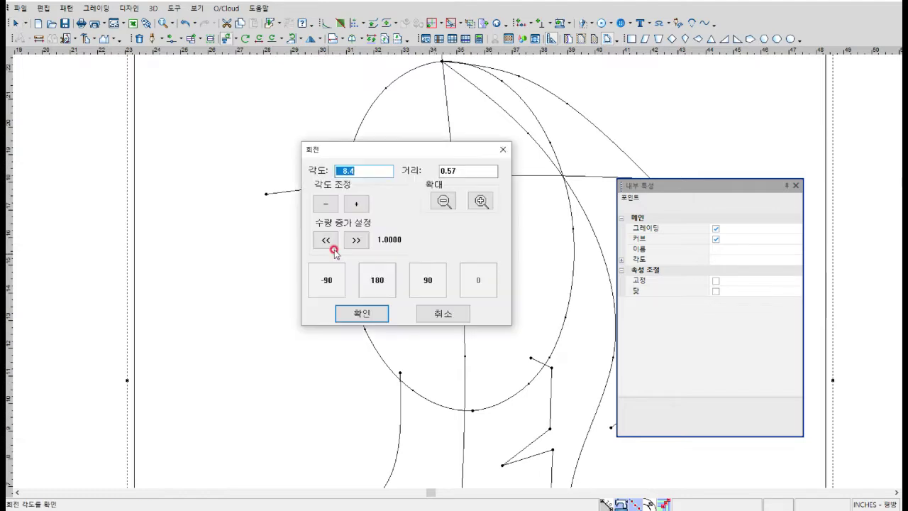
left_click(361, 313)
left_click(394, 232)
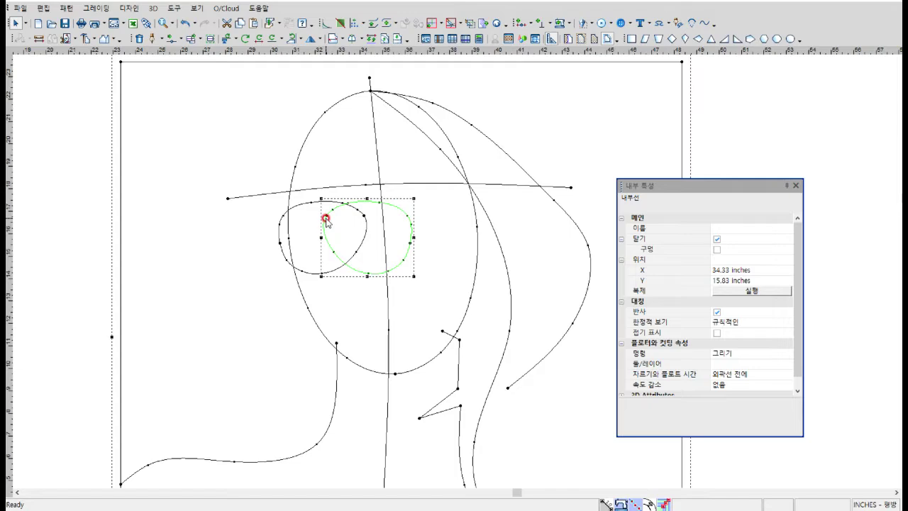
left_click_drag(325, 219, 392, 205)
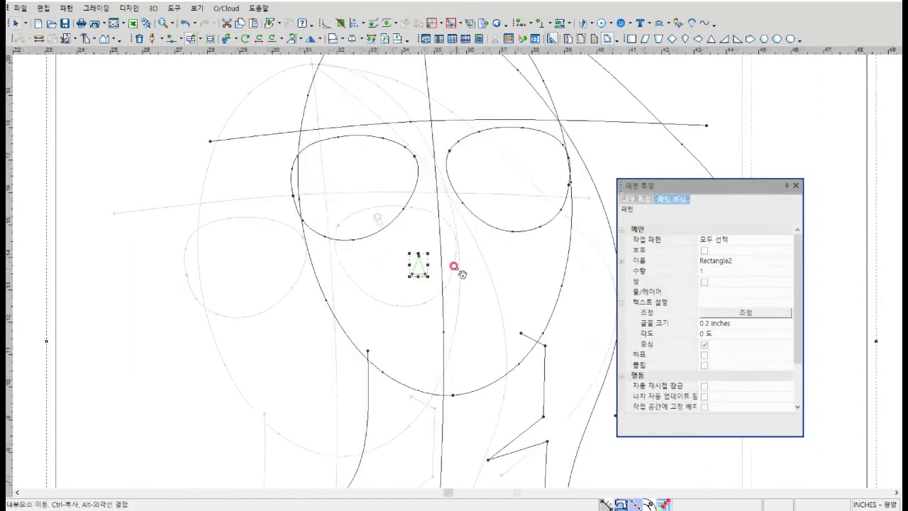
- Turn the small triangle beside the centre line into a nostril shape by making its lower corner a curve point
key("Escape")
scroll(414, 293, "up", 1)
left_click(455, 270)
left_click(714, 252)
left_click(477, 265)
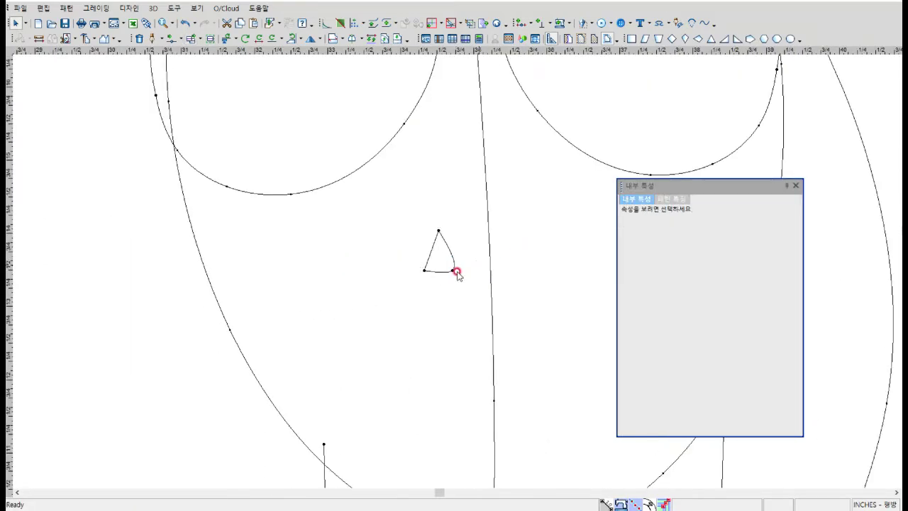
scroll(478, 265, "up", 1)
left_click(411, 284)
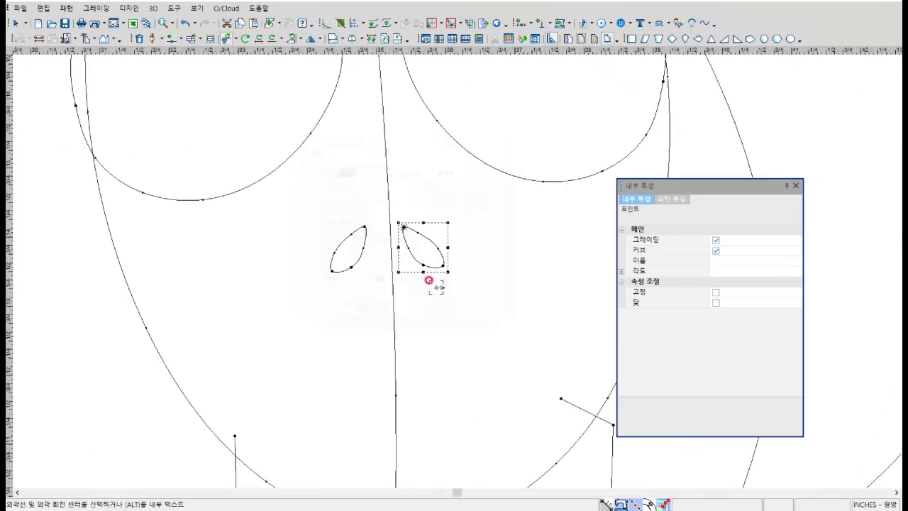
- Rotate the left nostril about its upper point so that it stands more upright
key("Escape")
left_click(365, 228)
left_click(336, 286)
scroll(446, 241, "down", 1)
right_click(446, 241)
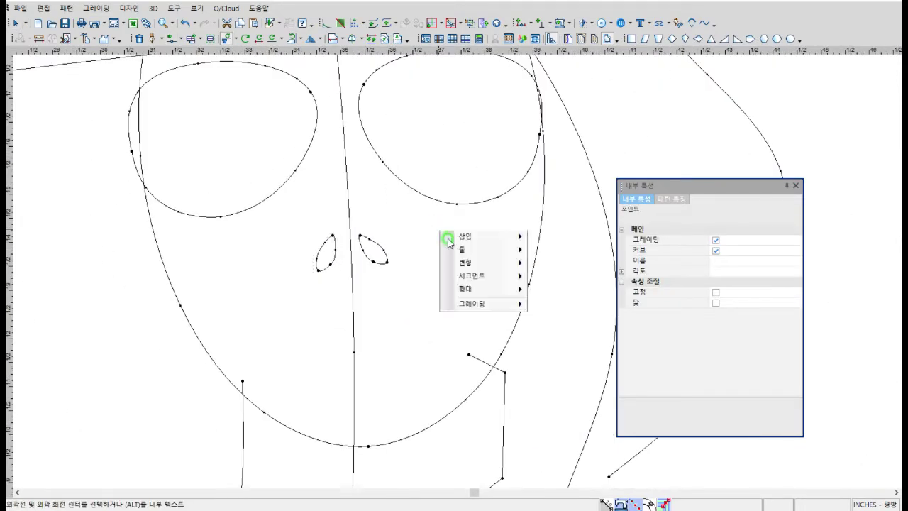
key("Escape")
scroll(457, 266, "down", 2)
scroll(457, 265, "up", 2)
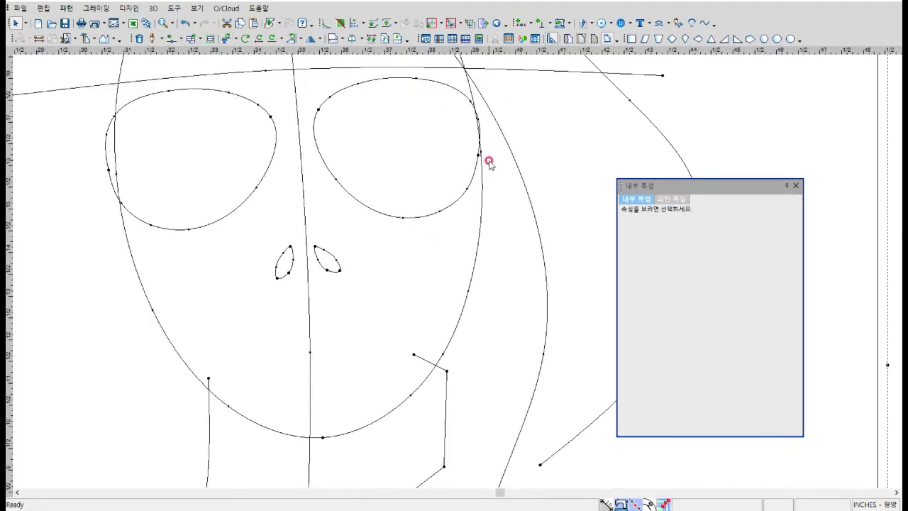
- Draw the glasses' bridge between the two lenses and add a line parallel to its arc at a distance of 0.20
left_click(268, 112)
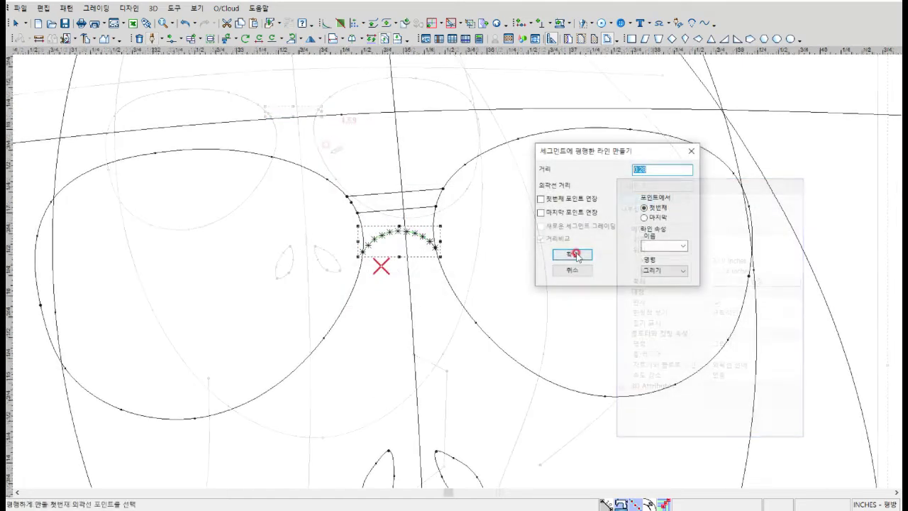
key("Return")
right_click(474, 206)
left_click(480, 213)
left_click(405, 254)
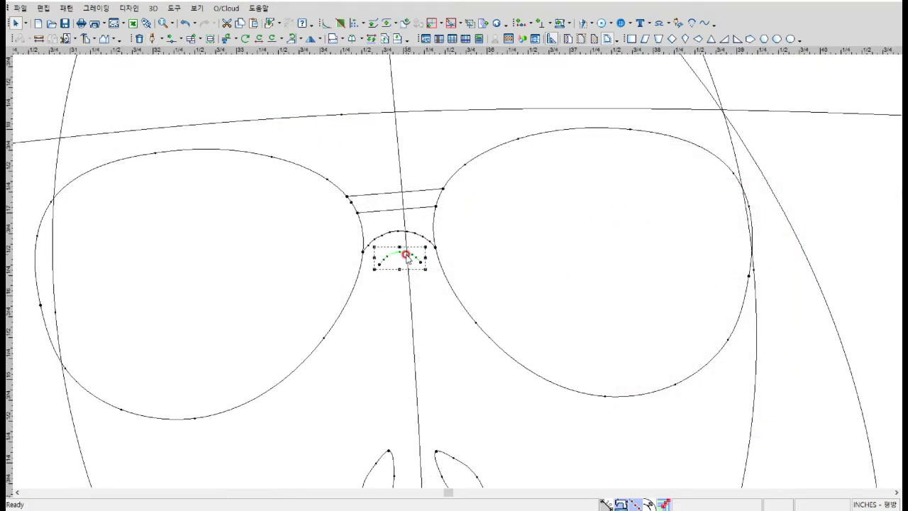
double_click(402, 232)
left_click(789, 190)
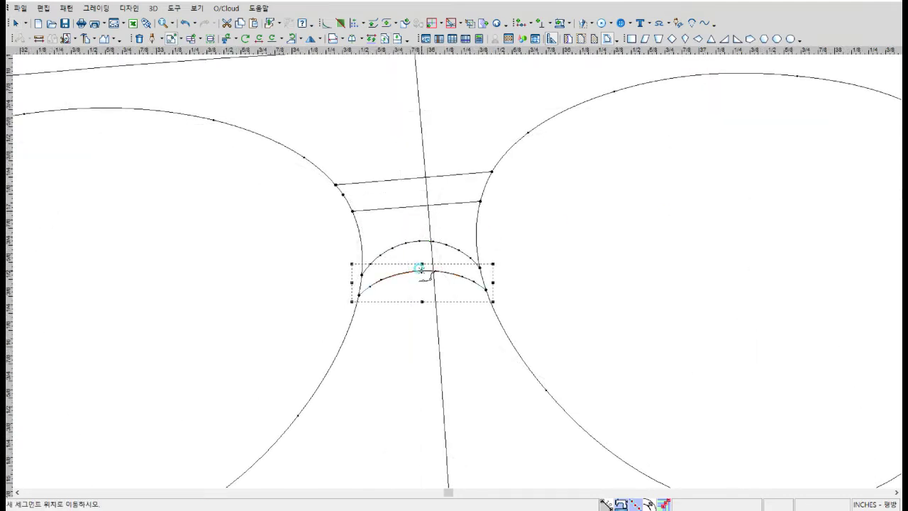
- Outline an eyebrow above the right lens and adjust its lower edge into a smooth tapering curve
scroll(517, 319, "down", 5)
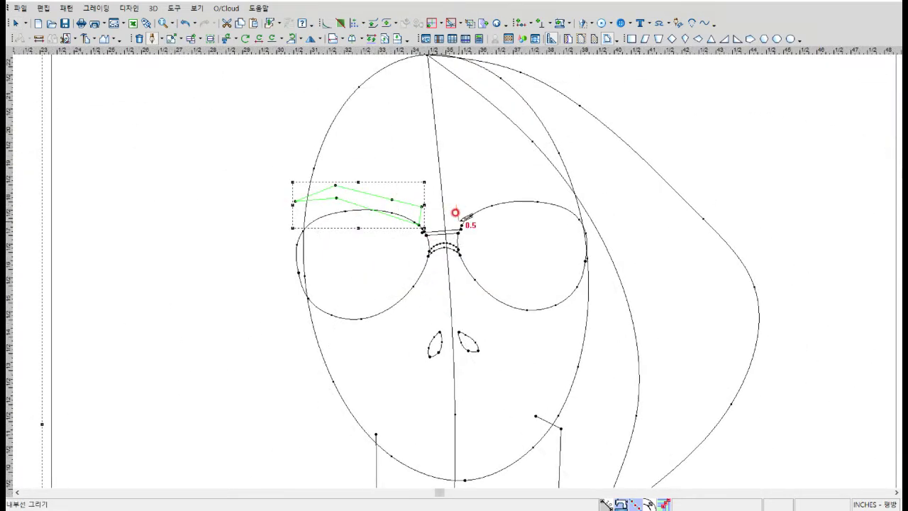
scroll(494, 193, "up", 1)
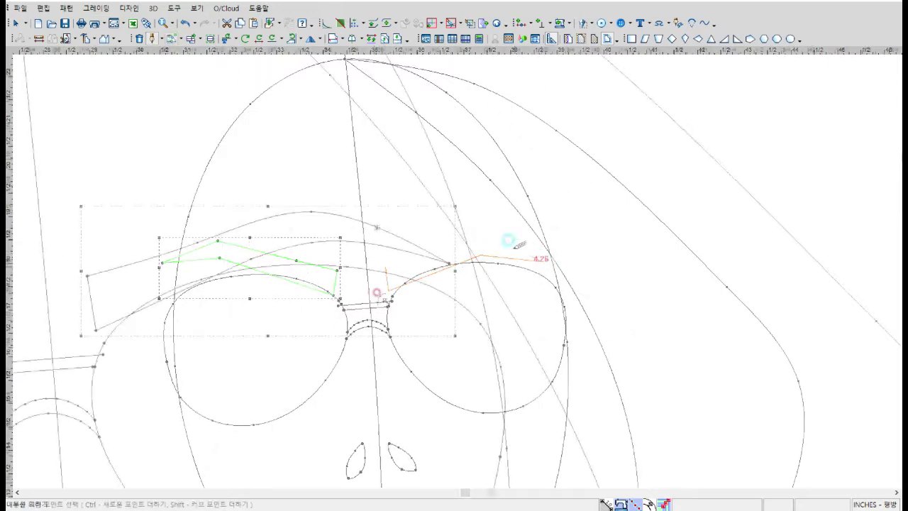
left_click_drag(504, 241, 444, 231)
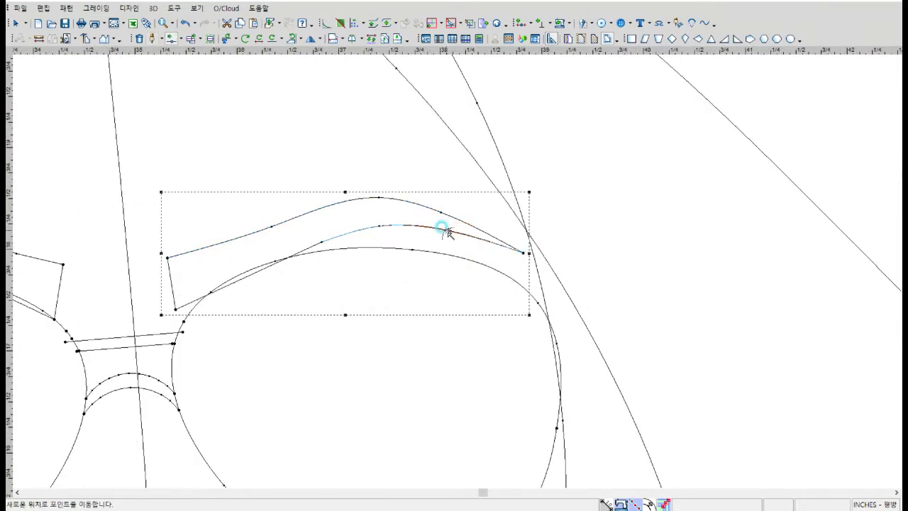
scroll(445, 237, "down", 3)
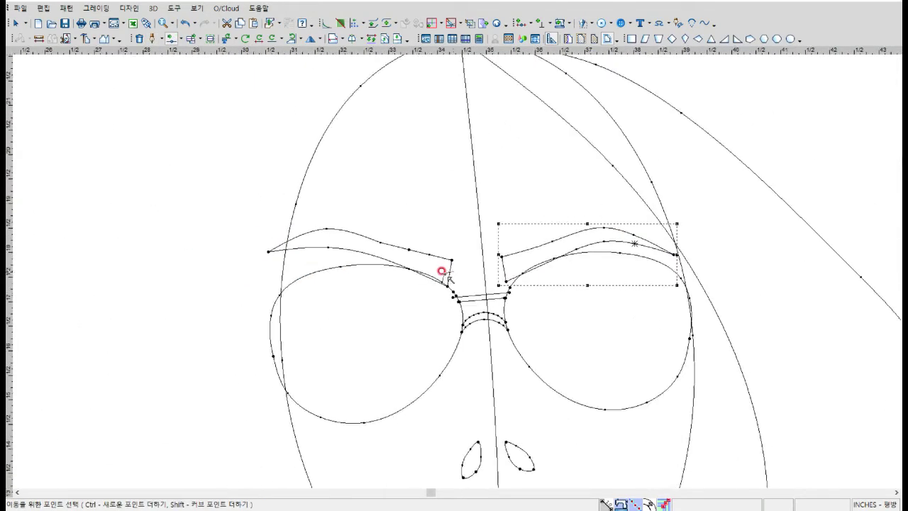
- Adjust the curve points of the eyebrow outline above the left lens
scroll(426, 262, "up", 3)
left_click_drag(261, 256, 250, 248)
left_click_drag(243, 214, 279, 219)
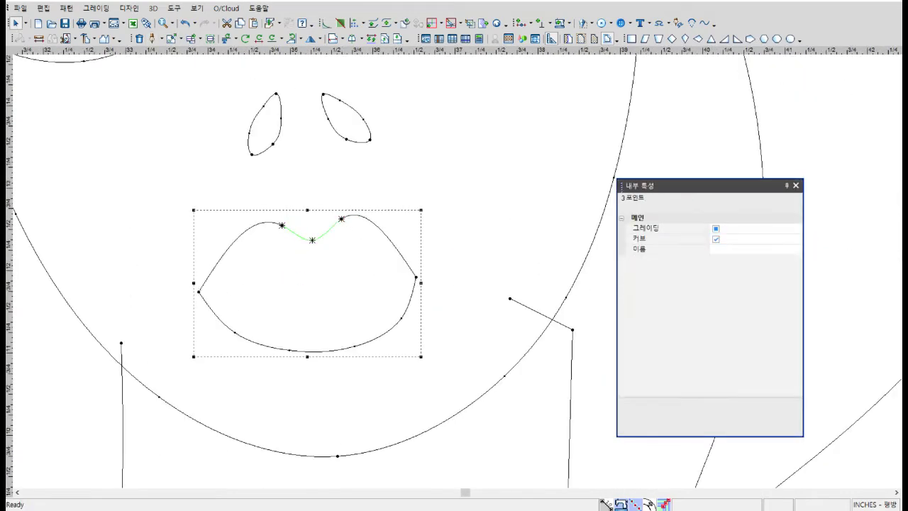
- Reshape the left crest of the lip curves and toggle the grading property of the inner lip line's left crest point
left_click(249, 227)
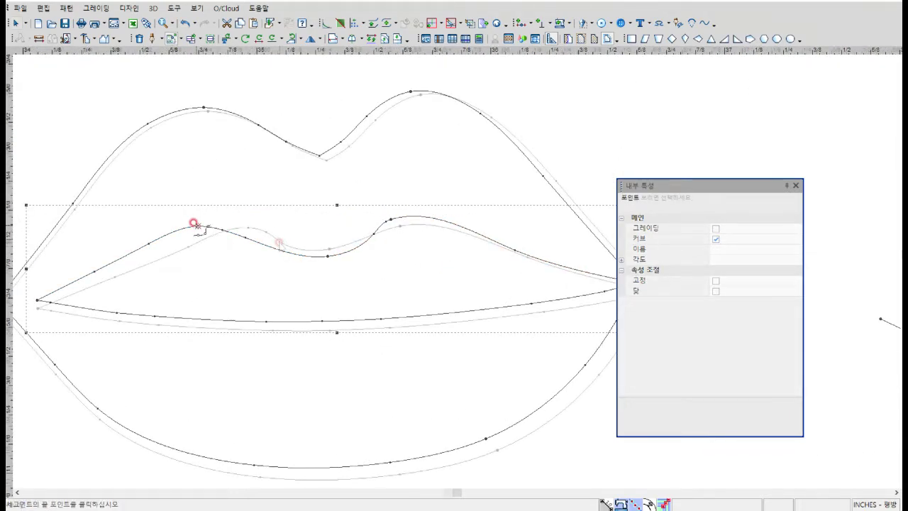
left_click(248, 228)
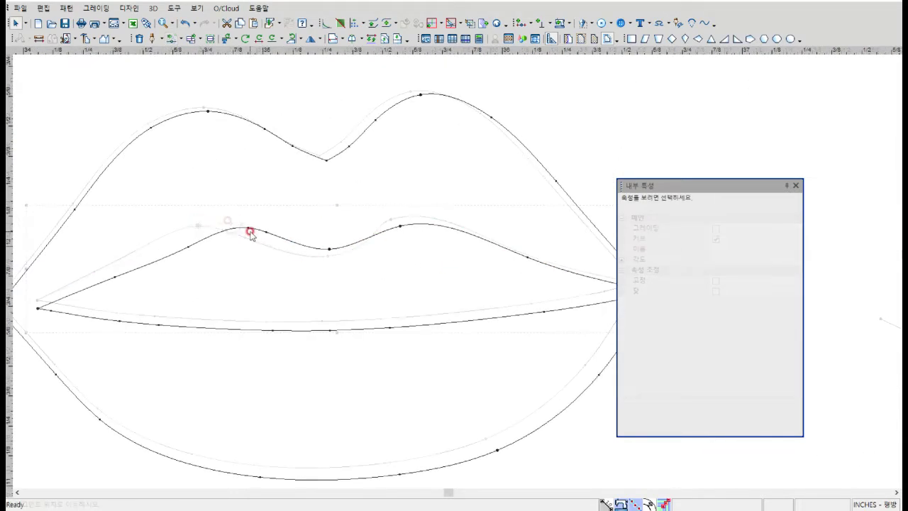
left_click(716, 230)
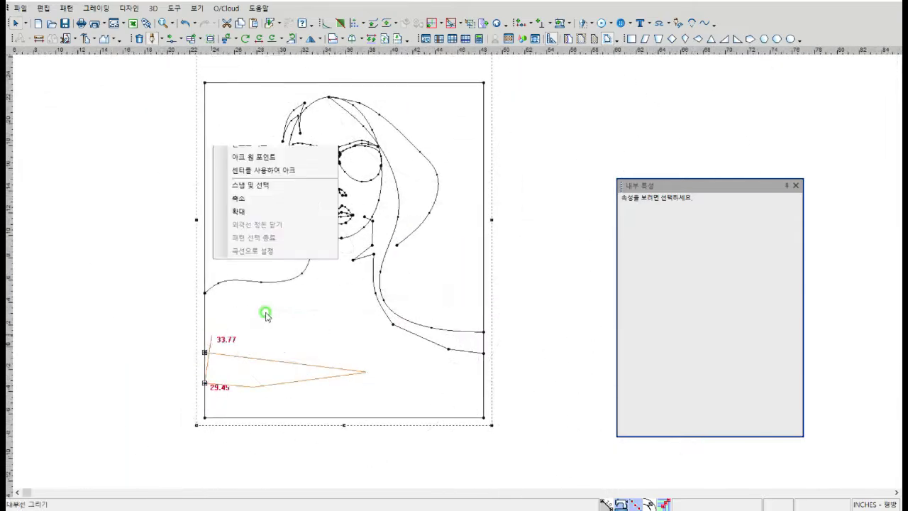
- Finish the pointed wedge line that starts and ends on the rectangle's left edge below the shoulder
right_click(421, 246)
scroll(434, 276, "up", 2)
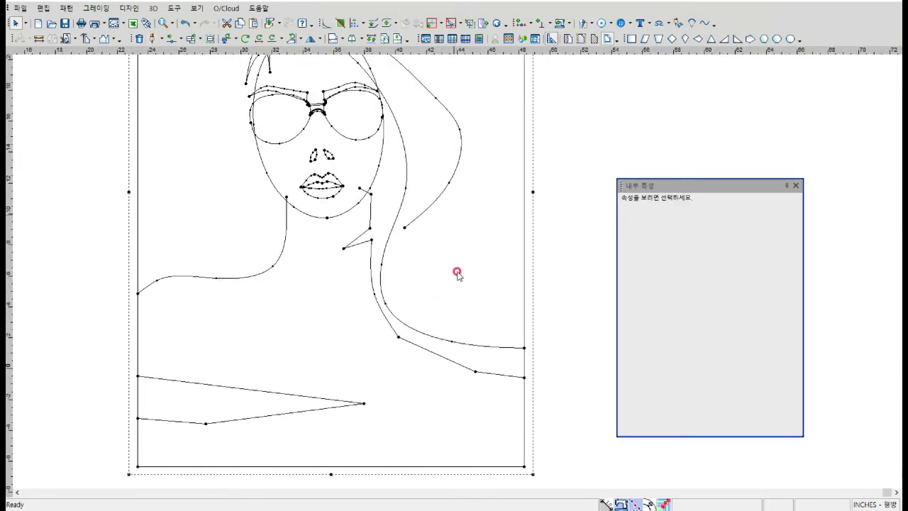
- Reshape the long hair strand curve running from the crown to the rectangle's right edge with the proportional move tool
scroll(457, 274, "up", 2)
left_click(433, 153)
left_click(431, 150)
left_click(572, 275)
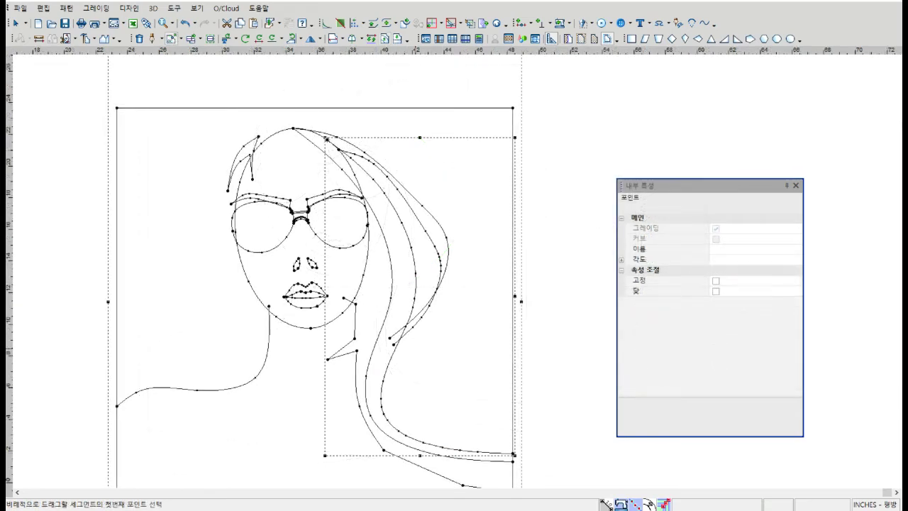
key("Escape")
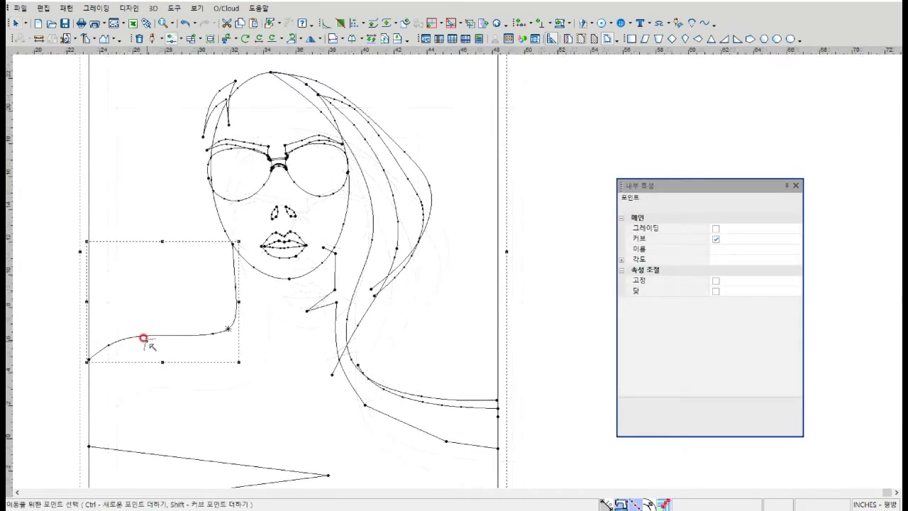
- Move the curve points of the left shoulder line to give the shoulder a higher, rounder contour
left_click(109, 345)
left_click(106, 334)
left_click(153, 331)
left_click(154, 329)
scroll(417, 321, "down", 2)
key("Escape")
scroll(478, 240, "up", 1)
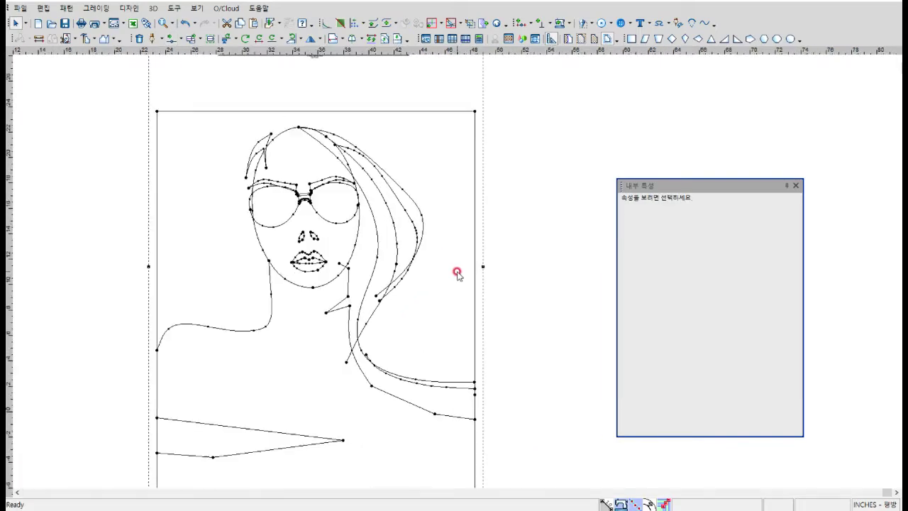
scroll(461, 273, "down", 1)
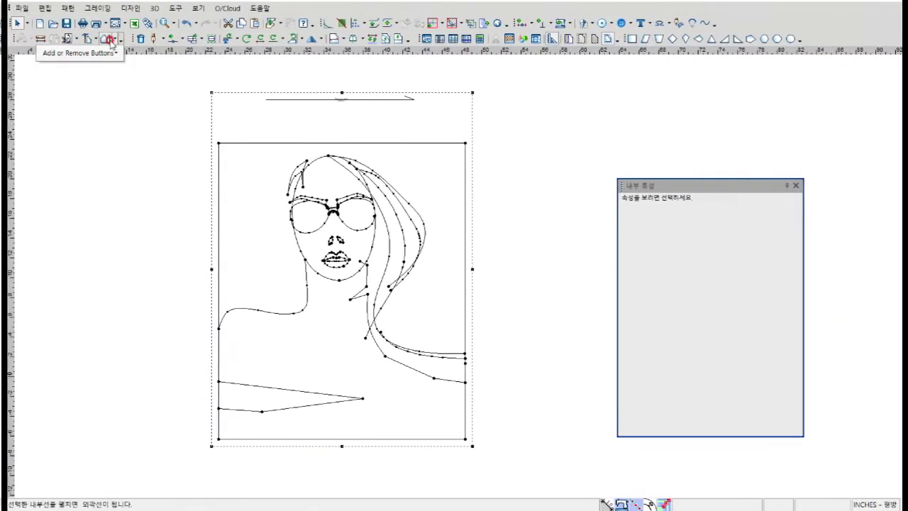
- Start tracing a new body piece with the segment-following tool along the left edge, left shoulder, neck, jaw and inner hair line
left_click(90, 38)
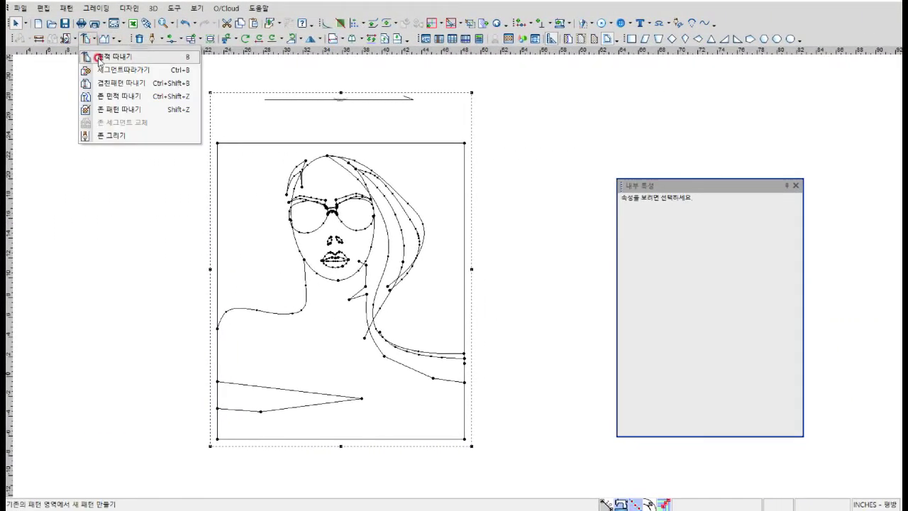
left_click(112, 73)
left_click(245, 323)
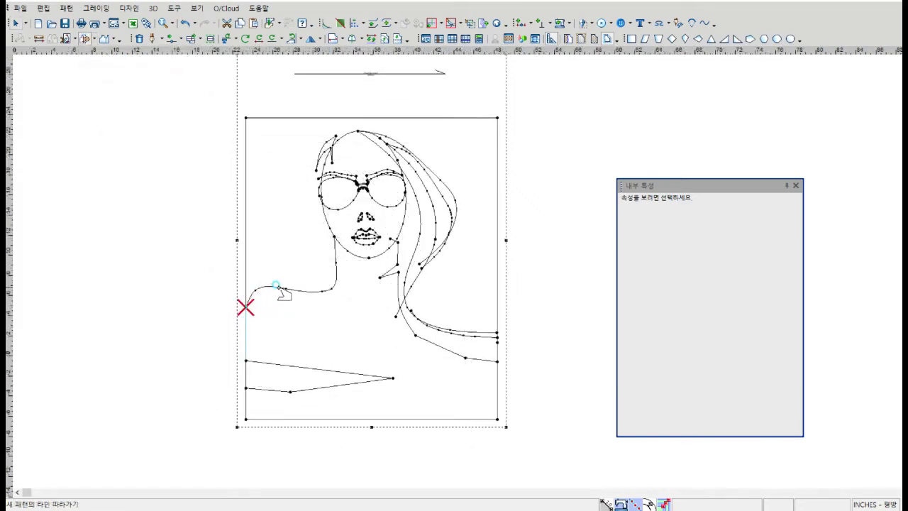
left_click(277, 286)
scroll(454, 266, "up", 2)
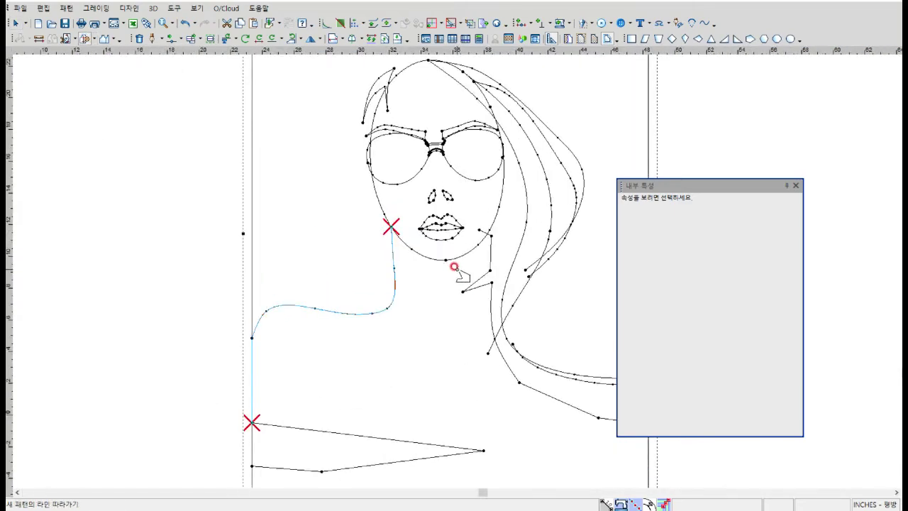
scroll(552, 206, "down", 1)
scroll(454, 271, "up", 1)
left_click(420, 233)
scroll(485, 424, "down", 2)
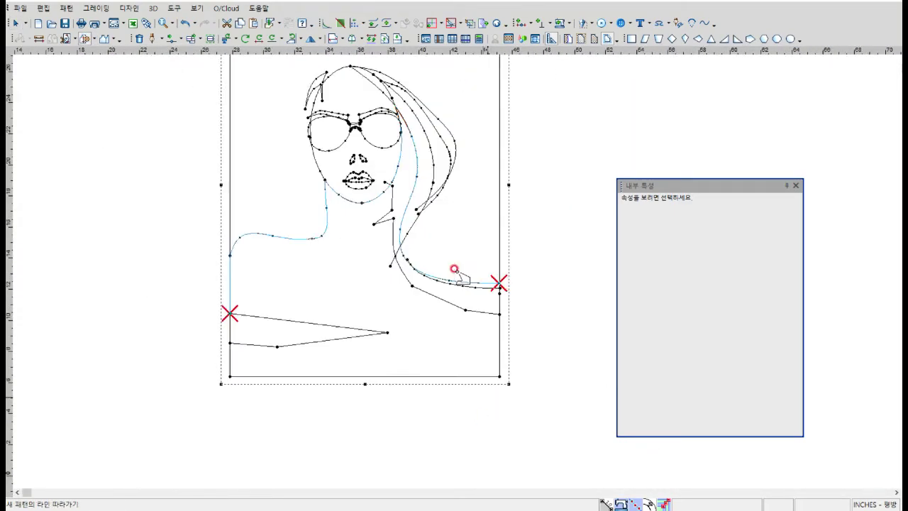
- Complete the body piece outline along the rectangle's right and bottom edges and around the wedge on the left edge
scroll(454, 270, "up", 1)
left_click(235, 341)
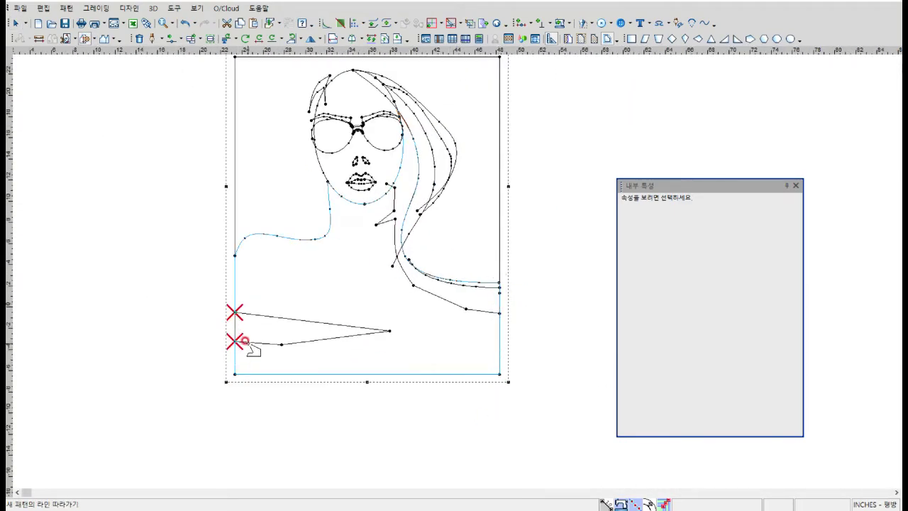
left_click(304, 337)
left_click(335, 310)
left_click(416, 278)
scroll(482, 281, "down", 2)
- Move the traced body piece into the empty space to the right of the portrait rectangle
key("space")
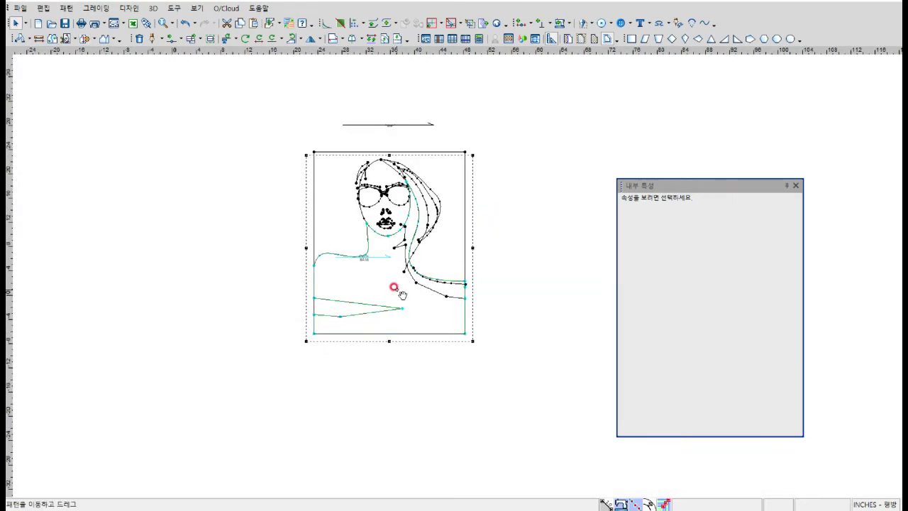
left_click(566, 287)
scroll(566, 287, "up", 1)
key("space")
left_click(516, 258)
scroll(516, 257, "up", 1)
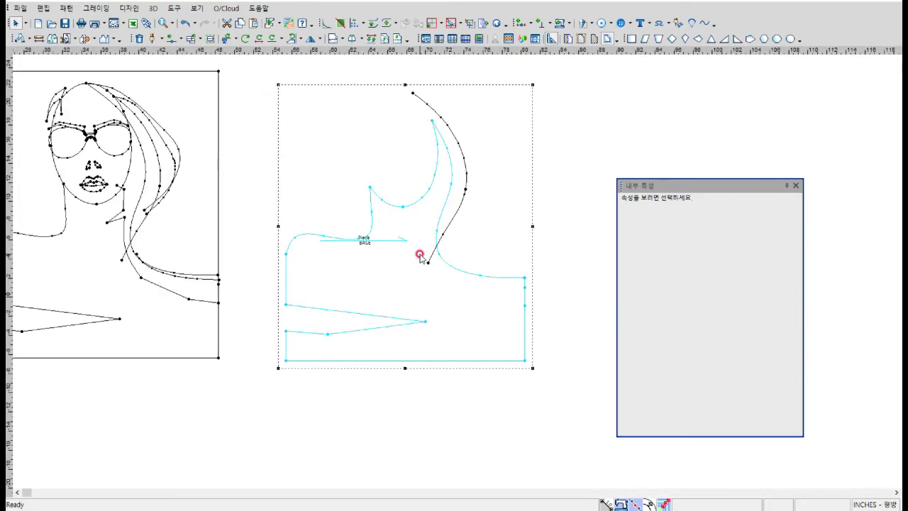
scroll(419, 255, "up", 1)
scroll(458, 269, "down", 1)
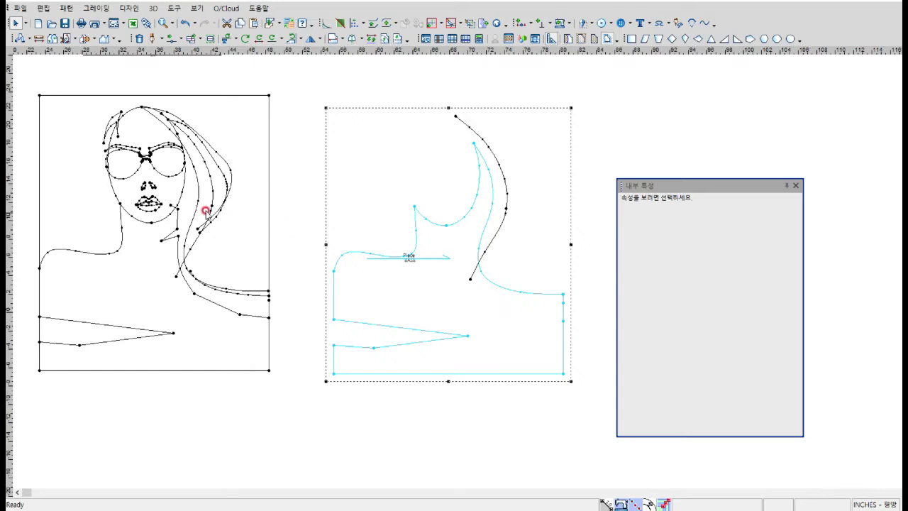
- Trace the hair strands beside the face into a new piece with the segment-following tool and finish the outline
left_click(193, 171)
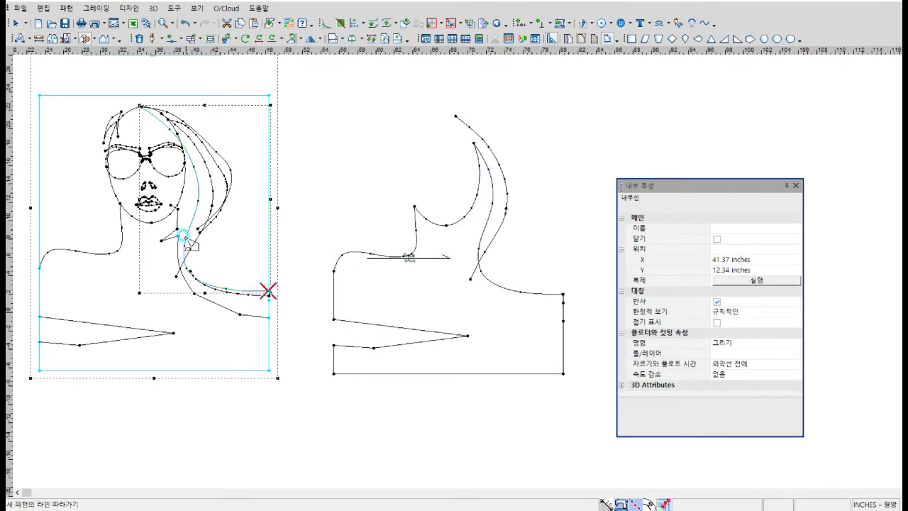
scroll(163, 124, "up", 2)
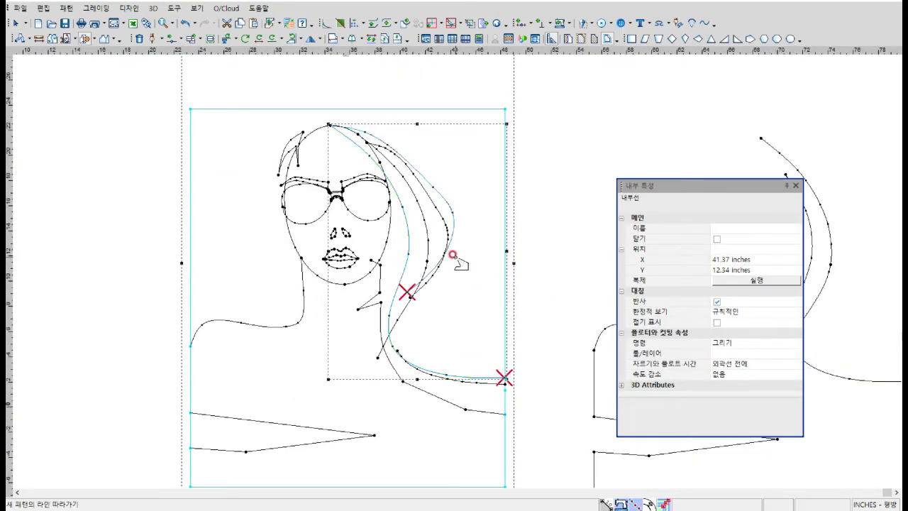
scroll(435, 219, "up", 1)
right_click(409, 210)
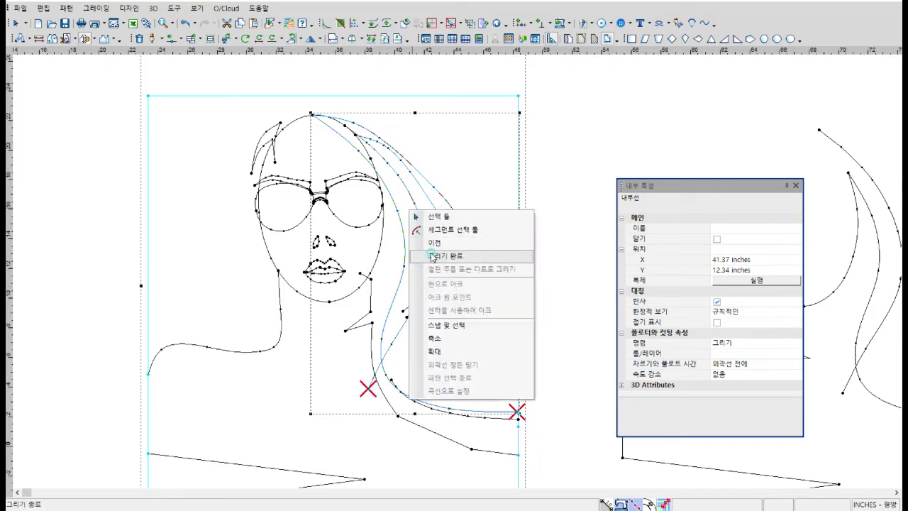
left_click(432, 256)
scroll(434, 284, "down", 2)
right_click(497, 199)
left_click(506, 206)
- Move the traced hair piece against the body piece so it follows the side of the face
left_click_drag(465, 248, 375, 242)
left_click_drag(407, 267, 559, 250)
scroll(559, 251, "down", 1)
left_click_drag(440, 242, 551, 274)
scroll(551, 274, "up", 1)
- Trace both lenses and the bridge of the glasses into a new piece and close its outline
left_click(414, 324)
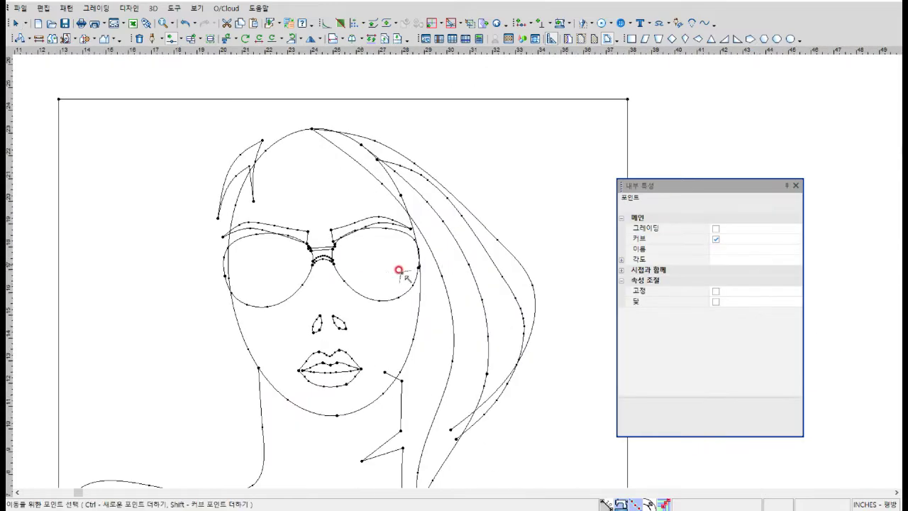
left_click(310, 250)
scroll(327, 252, "up", 1)
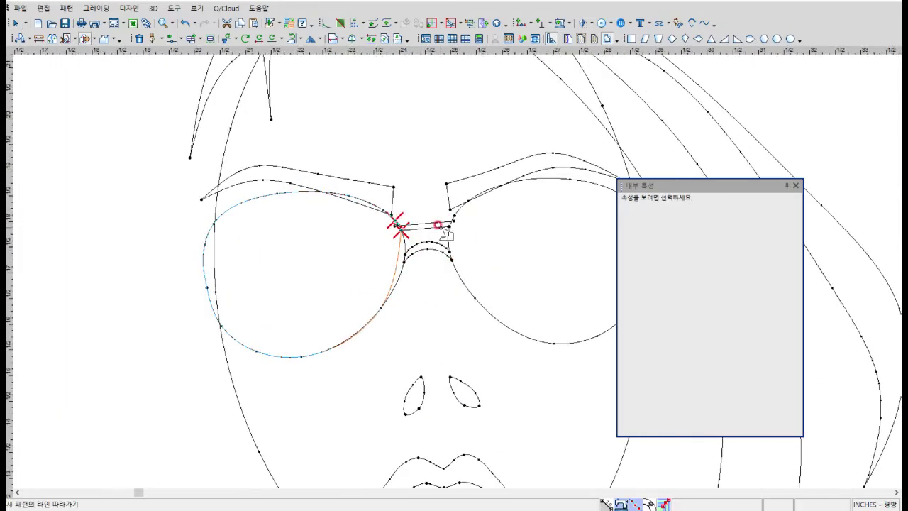
scroll(454, 206, "down", 1)
left_click(402, 283)
scroll(402, 284, "up", 1)
left_click(433, 243)
left_click(397, 253)
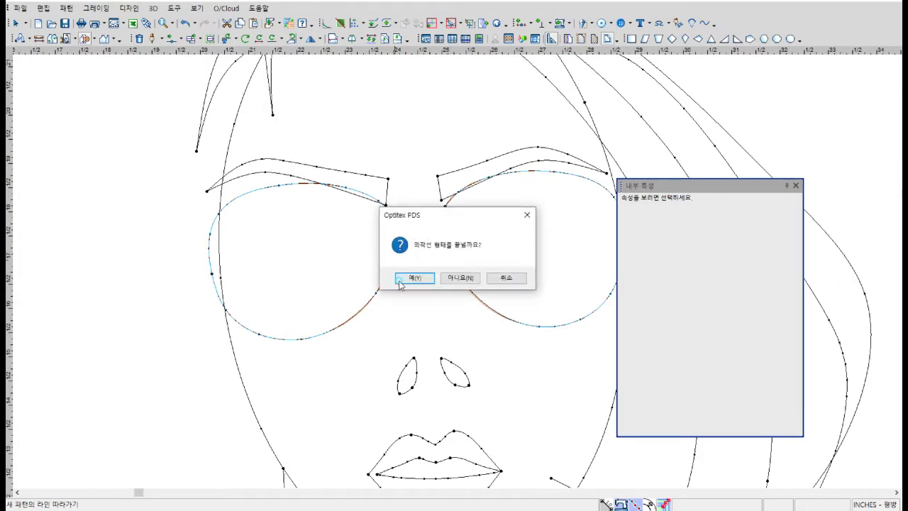
left_click(402, 281)
- Move the glasses piece into the face area above the body piece's jawline
scroll(402, 281, "down", 1)
mouse_move(454, 223)
left_mouse_down()
mouse_move(557, 286)
mouse_move(486, 260)
mouse_move(530, 257)
left_mouse_up()
scroll(558, 287, "down", 4)
scroll(489, 261, "up", 1)
scroll(530, 273, "up", 2)
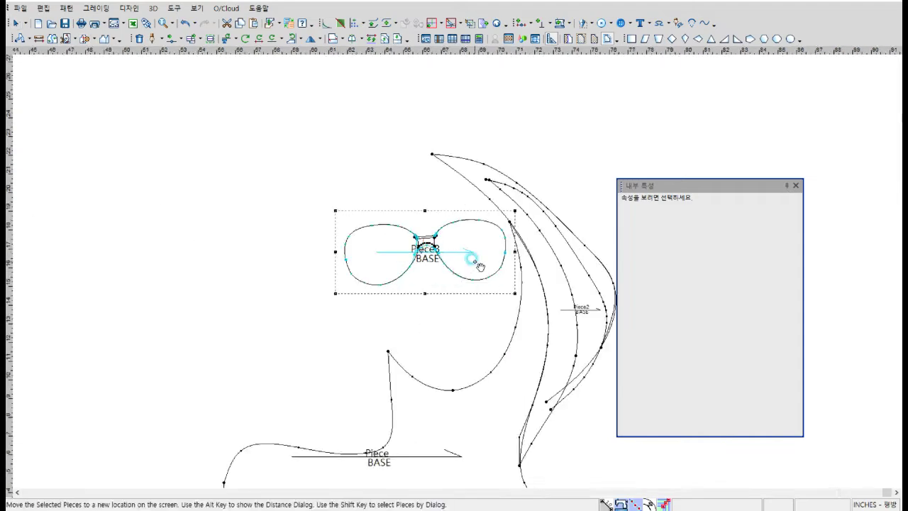
scroll(447, 256, "up", 2)
left_click(409, 233)
key("Escape")
scroll(459, 283, "down", 3)
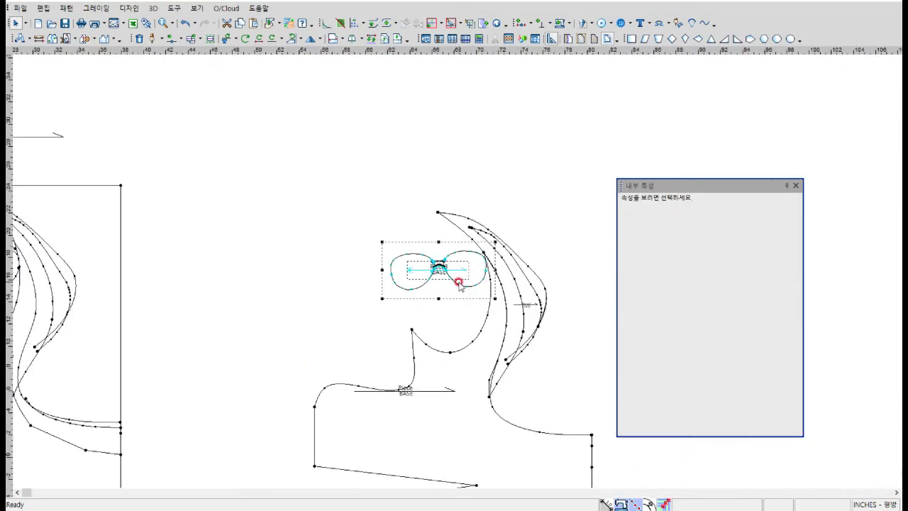
right_click(416, 220)
left_click(459, 155)
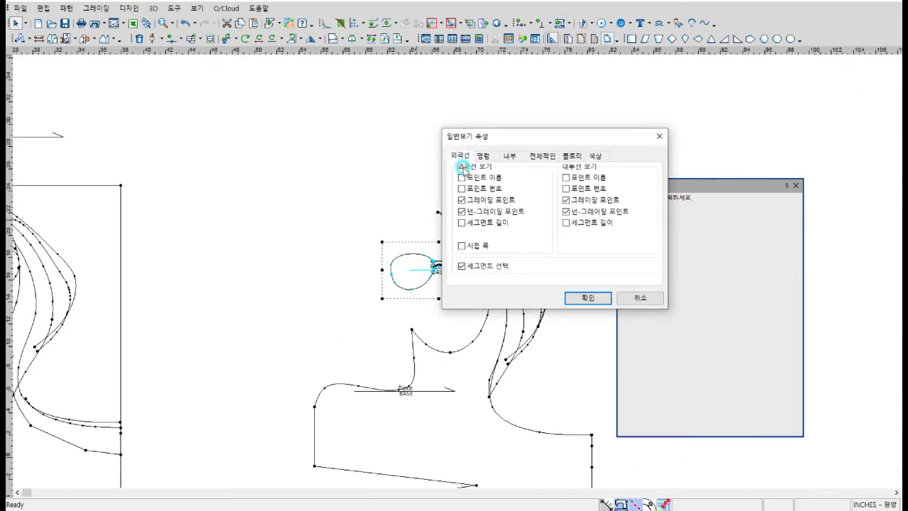
left_click(486, 156)
left_click(511, 156)
left_click(529, 159)
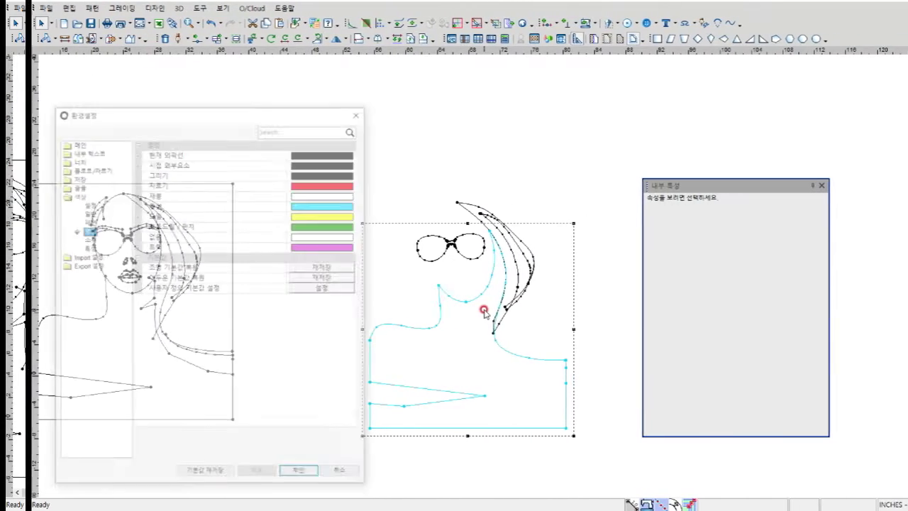
- Set the pattern fill to 모두 (all) with the fill method 소재별 (by material) in the color preferences and apply it
left_click(62, 204)
left_click(329, 142)
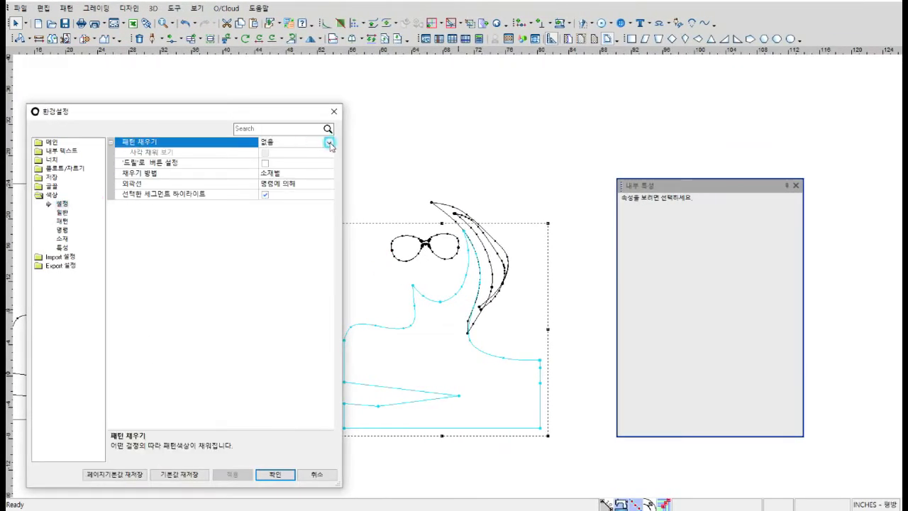
left_click(329, 142)
left_click(267, 162)
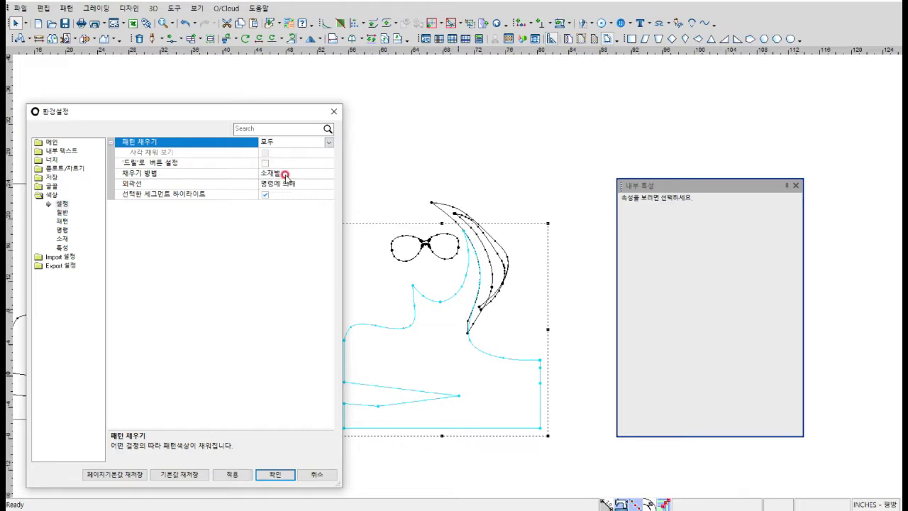
left_click(284, 175)
left_click(232, 474)
left_click(275, 474)
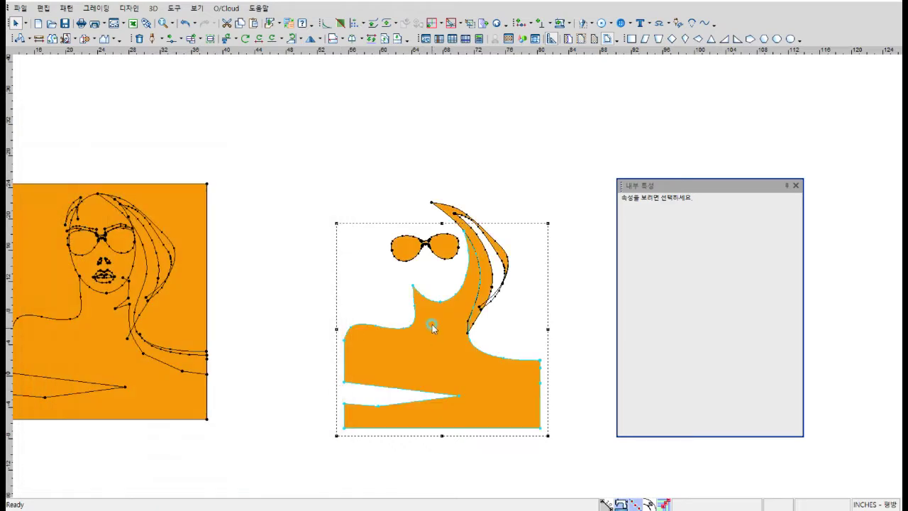
- Assign material B to the body piece in the pattern table
key("F11")
left_click(322, 473)
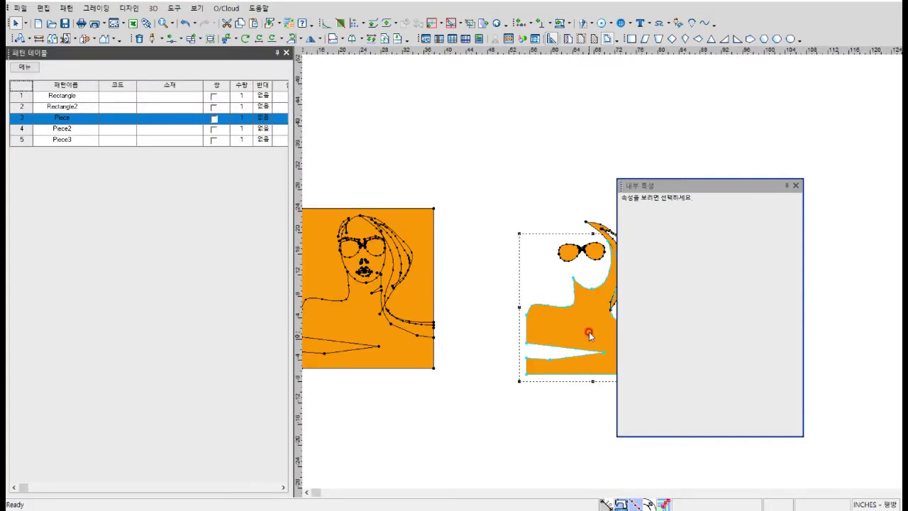
left_click(177, 118)
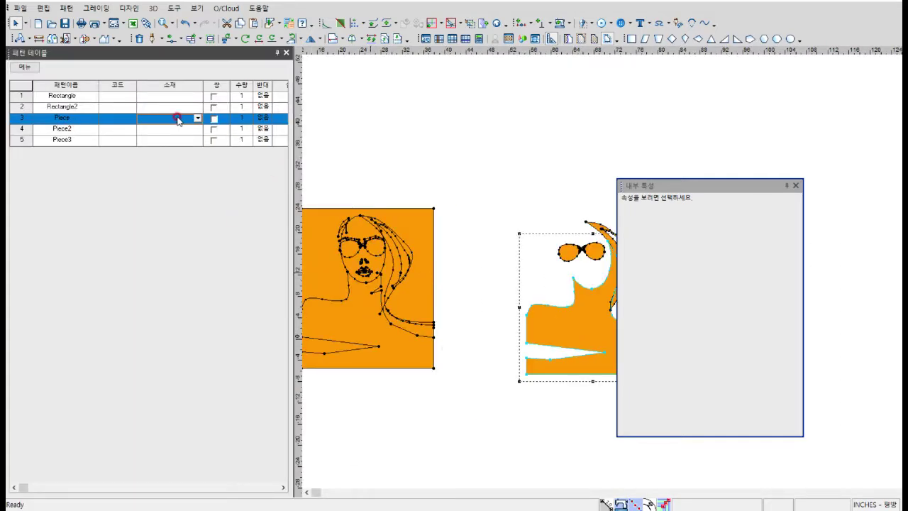
left_click(159, 118)
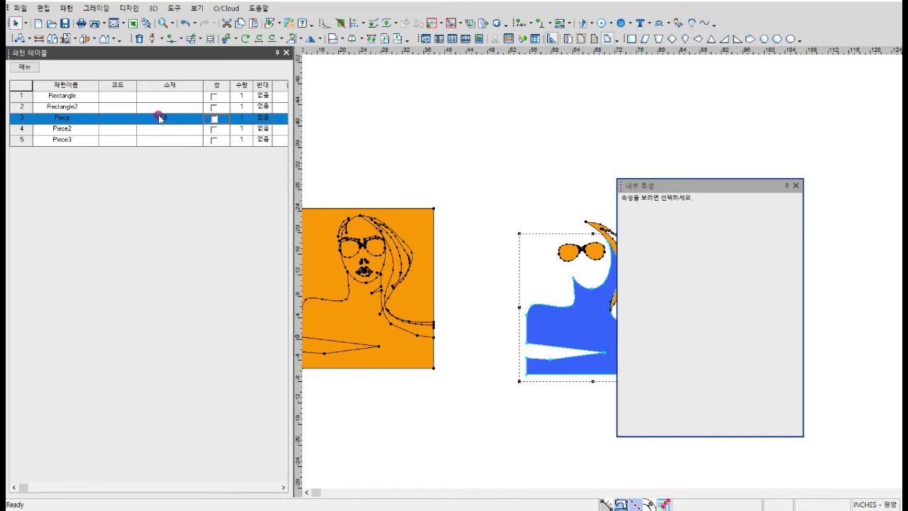
- Assign material B to the glasses piece and the hair piece
left_click(571, 254)
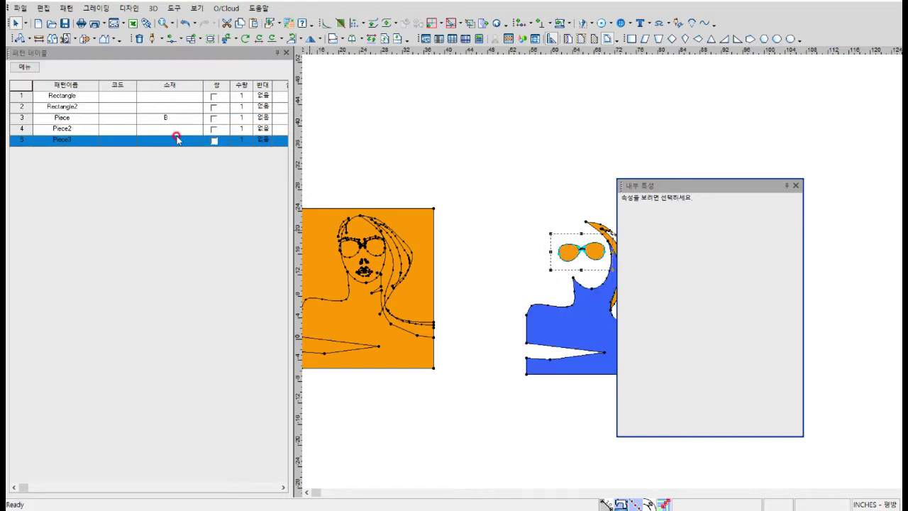
left_click(176, 139)
type("B")
left_click(601, 228)
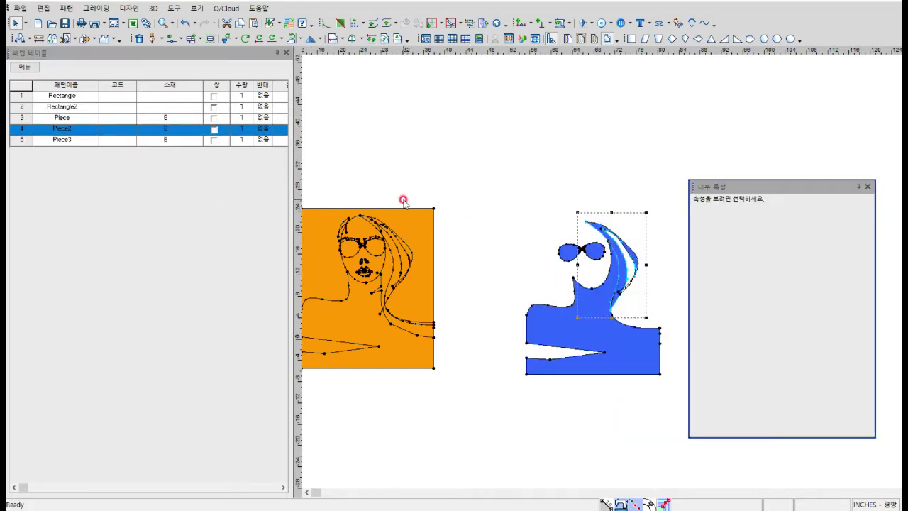
left_click(181, 108)
left_click(180, 96)
left_click(532, 222)
key("Delete")
scroll(594, 224, "down", 4)
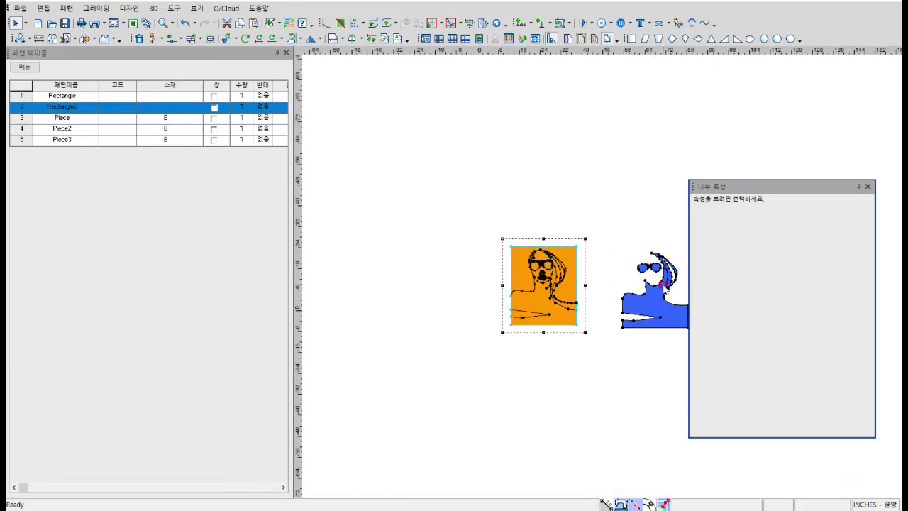
scroll(663, 287, "up", 7)
- Close the pattern table and change the fill color of material B to black in the color preferences
left_click(286, 53)
left_click(405, 336)
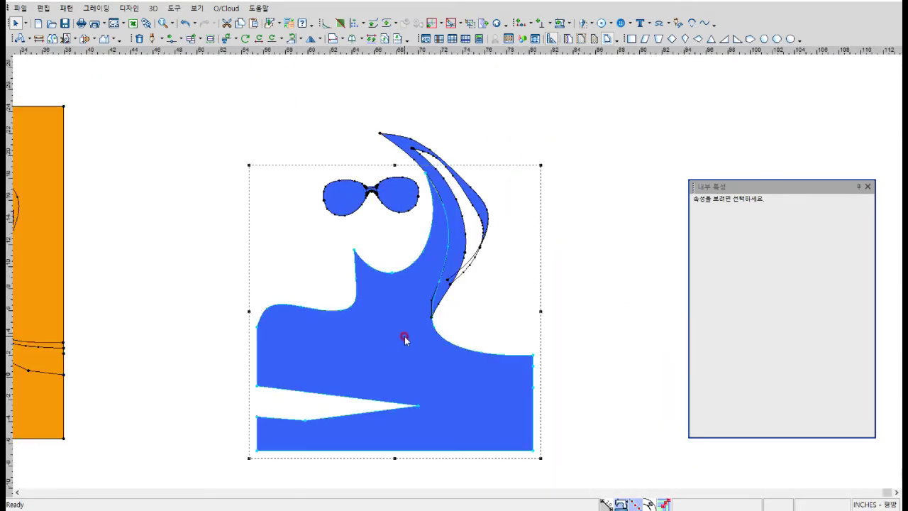
key("F11")
left_click(65, 239)
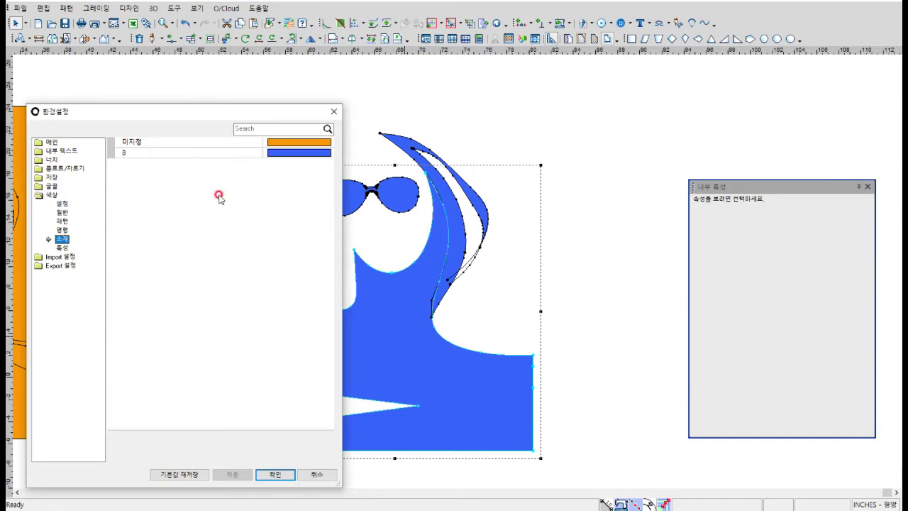
left_click(237, 153)
left_click(328, 153)
left_click(293, 214)
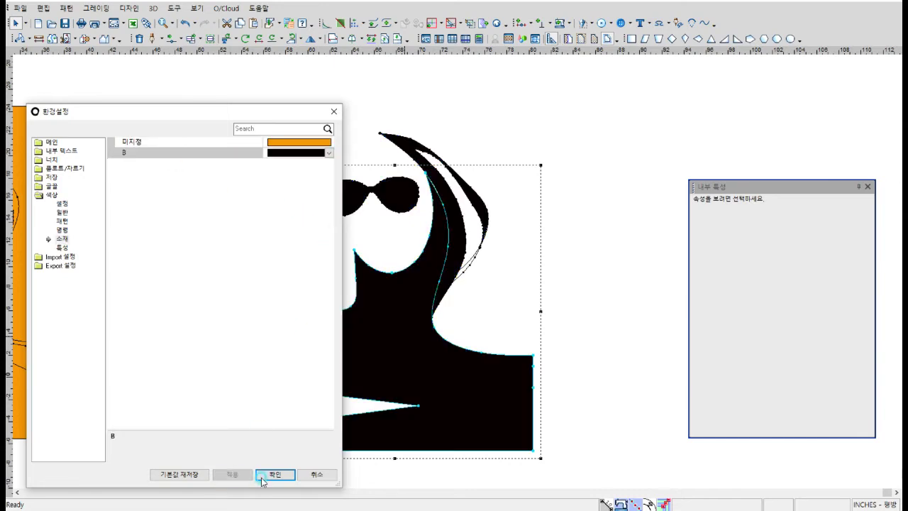
left_click(275, 474)
scroll(427, 305, "up", 2)
left_click(386, 242)
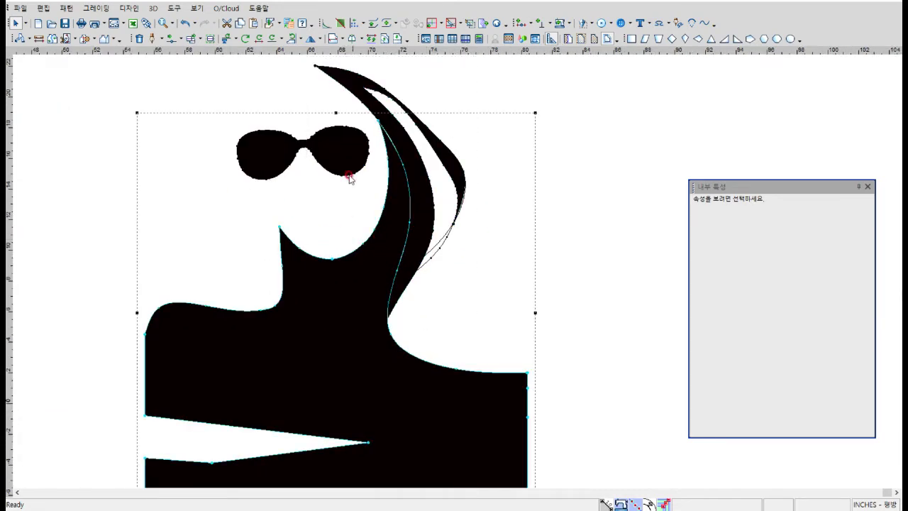
- Position the black glasses piece on the face over the line-art portrait
left_click_drag(348, 172, 357, 178)
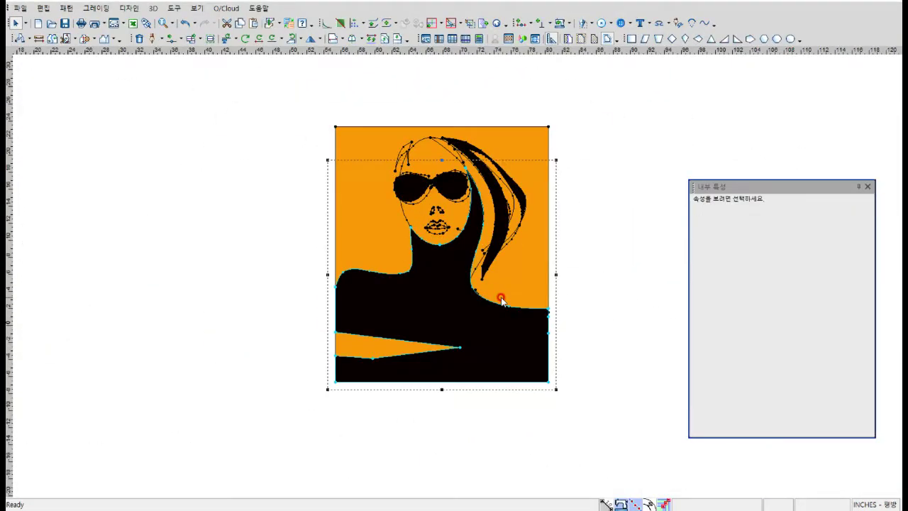
scroll(498, 298, "up", 4)
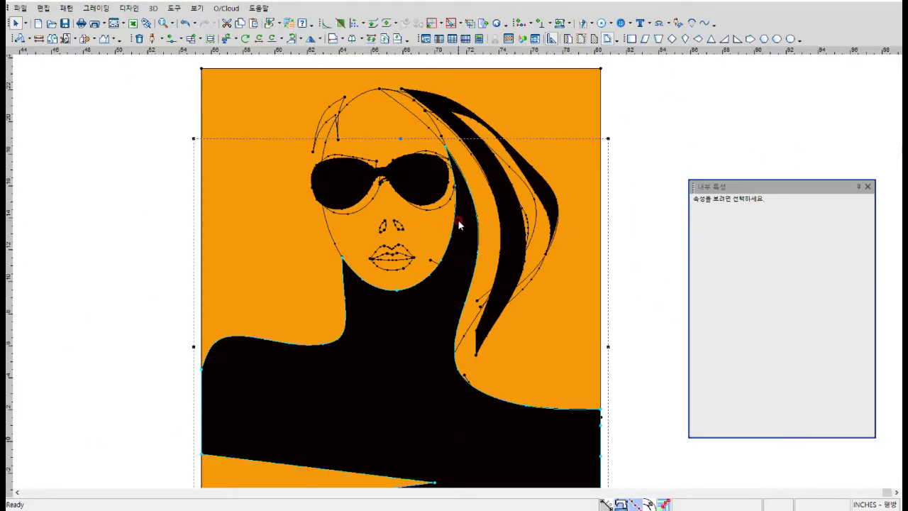
left_click(447, 242)
scroll(458, 273, "down", 5)
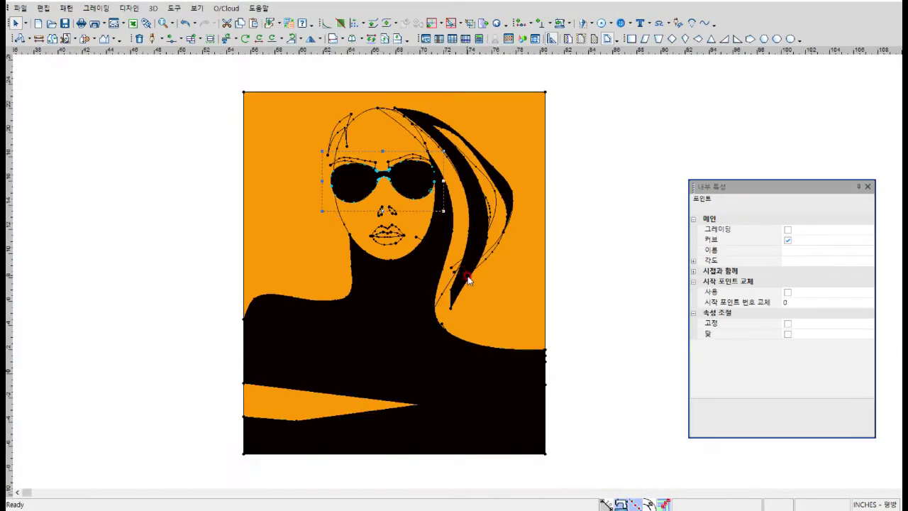
scroll(461, 273, "up", 1)
- Move the body piece's upper tip beside the glasses and the neighboring edge point closer to the cheek outline
left_click(412, 243)
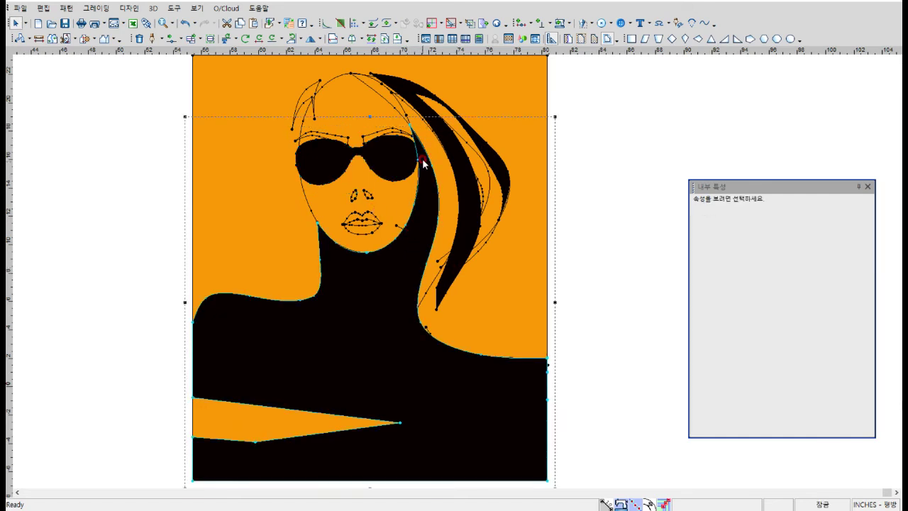
scroll(439, 213, "up", 3)
key("m")
left_click_drag(413, 137, 421, 158)
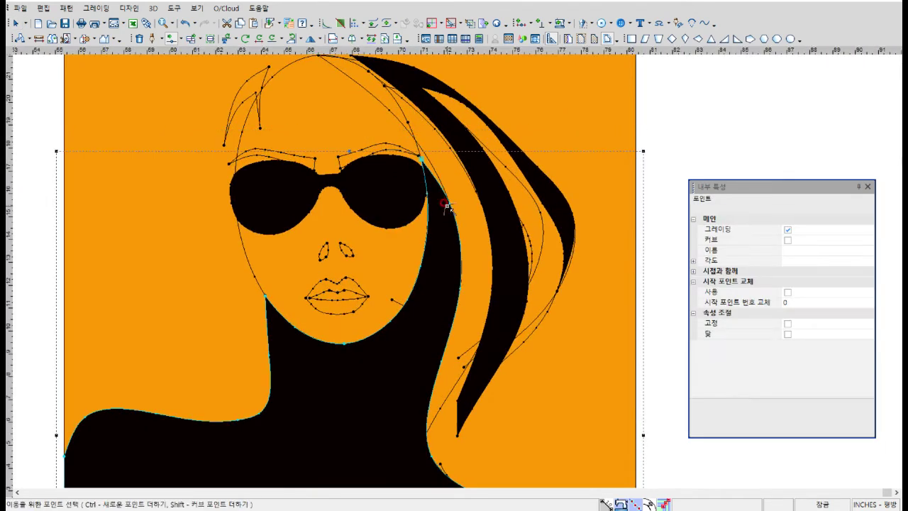
left_click_drag(448, 203, 439, 220)
scroll(426, 287, "up", 1)
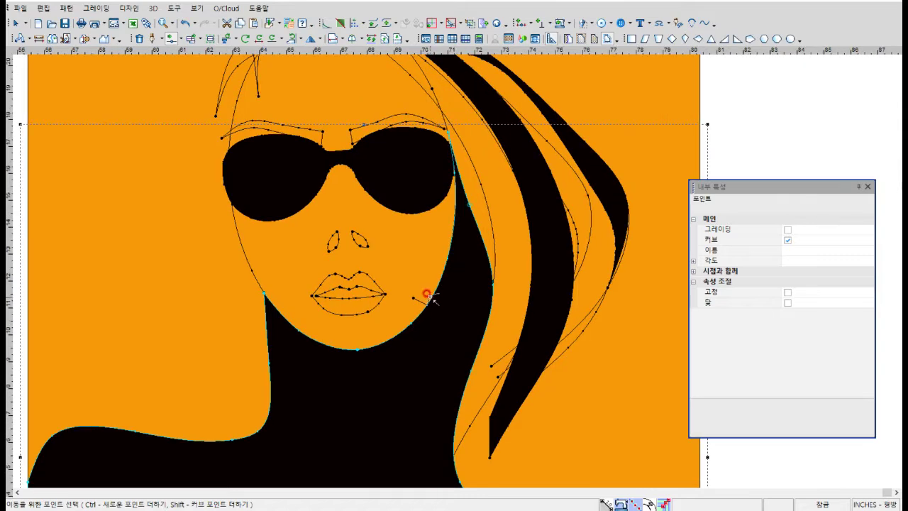
- Adjust the body piece's curve points along the right jaw and chin to refine the face contour
left_click_drag(429, 299, 432, 295)
left_click_drag(411, 323, 410, 323)
scroll(407, 323, "up", 1)
left_click_drag(367, 281, 367, 287)
scroll(432, 267, "up", 1)
left_click_drag(431, 273, 431, 275)
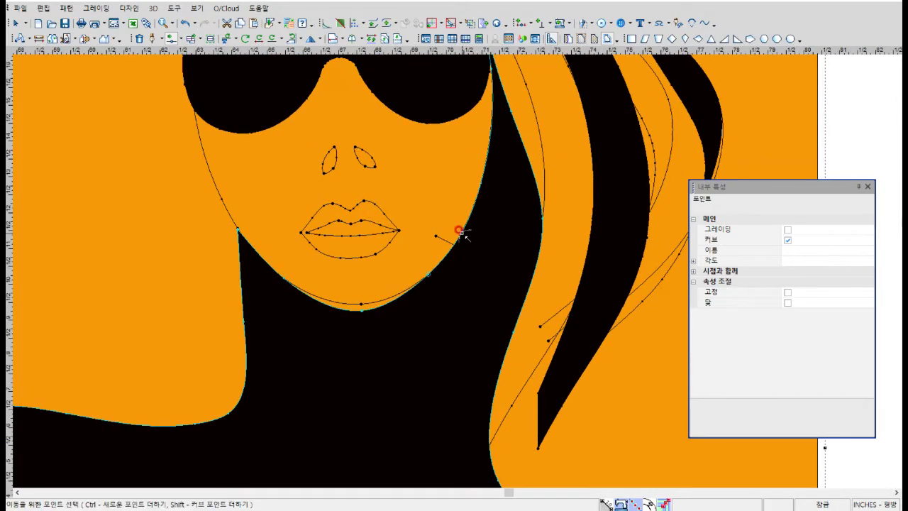
left_click_drag(462, 235, 457, 246)
left_click_drag(430, 275, 429, 280)
- Reshape the left neck edge of the body piece, moving its corner at the jaw and the curve points down to the shoulder
middle_click(300, 276)
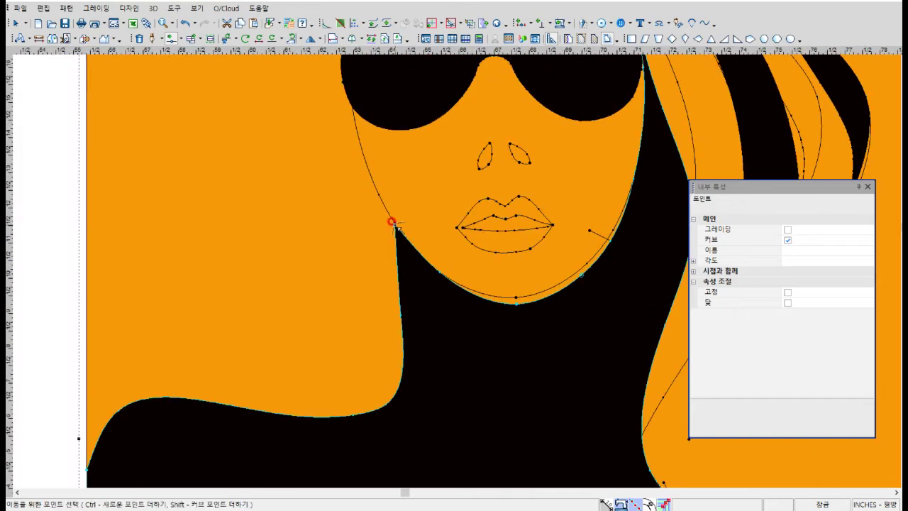
left_click_drag(393, 223, 405, 243)
scroll(452, 284, "up", 1)
scroll(458, 271, "down", 3)
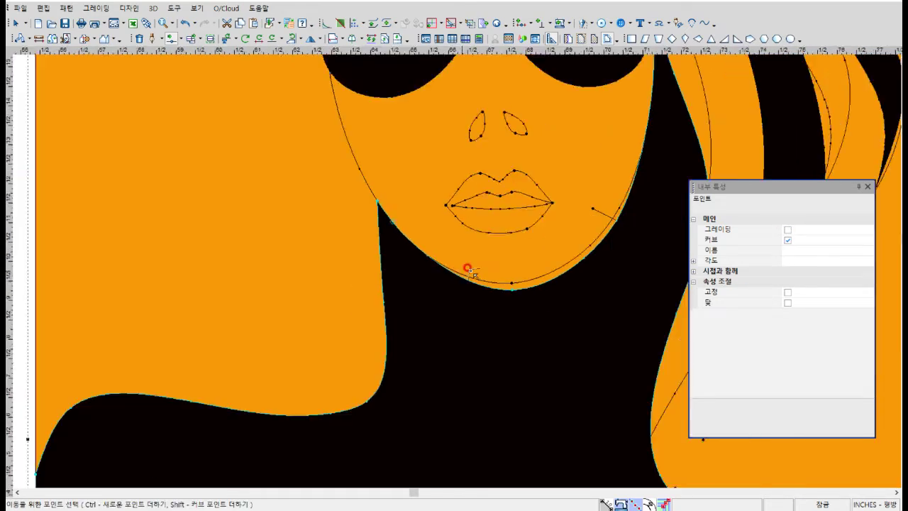
scroll(457, 272, "up", 2)
left_click_drag(325, 253, 329, 281)
left_click_drag(335, 321, 299, 337)
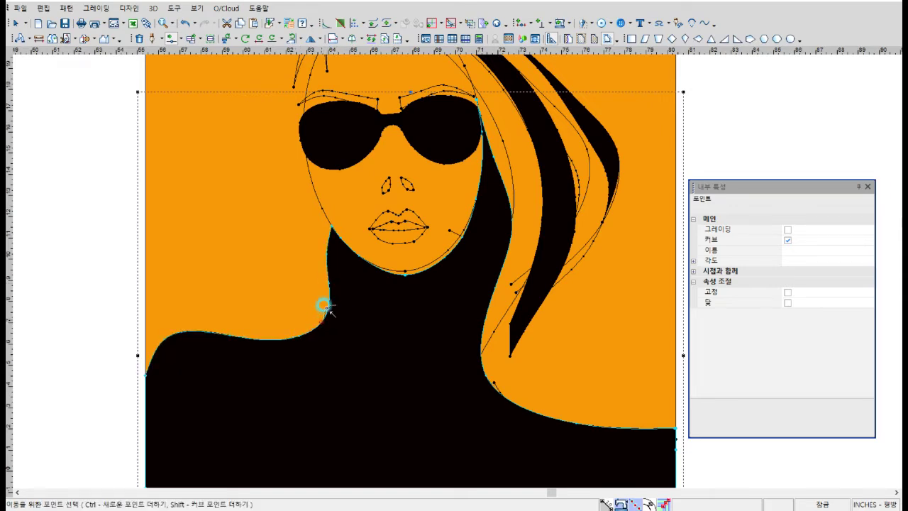
- Move the outer edge points of the black strip beside the right cheek inward to narrow it
scroll(442, 276, "up", 2)
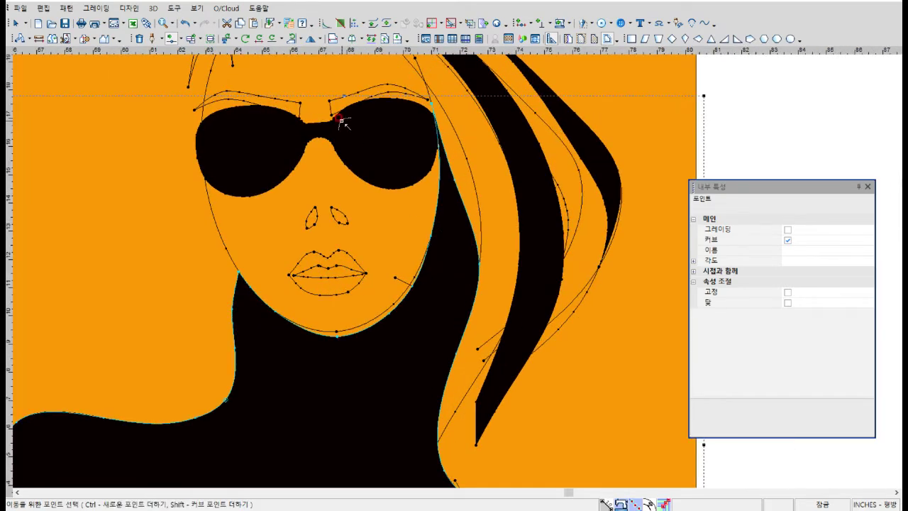
left_click(204, 132)
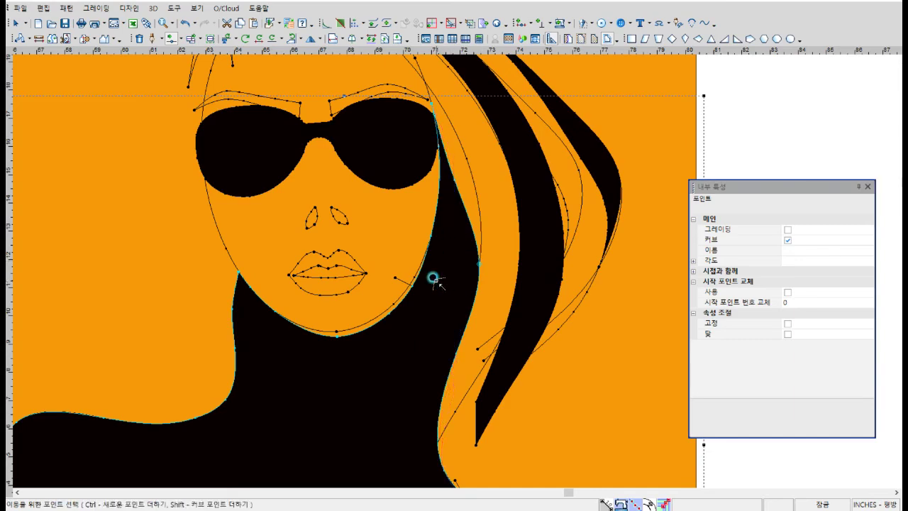
left_click(442, 136)
scroll(442, 136, "up", 1)
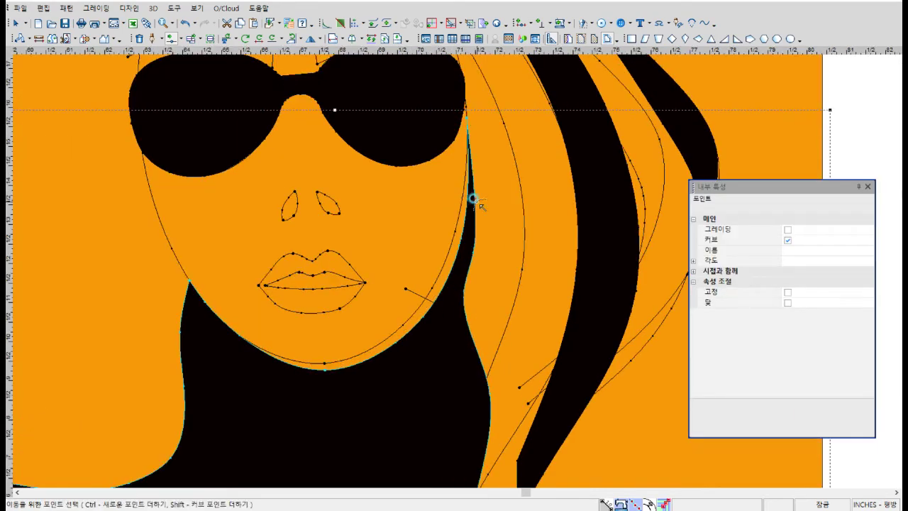
left_click(473, 196)
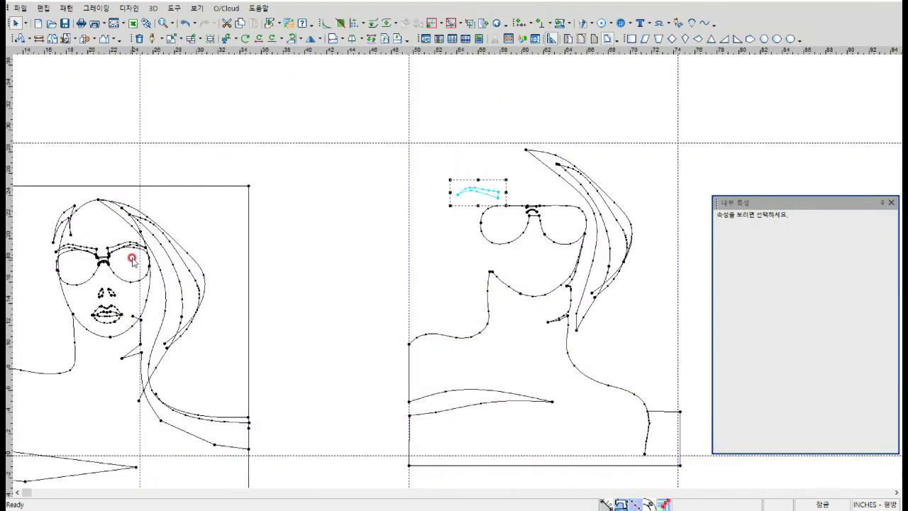
- Trace the right eyebrow of the line-art portrait as a separate piece
scroll(461, 252, "up", 3)
left_click(365, 251)
left_click(367, 266)
left_click(465, 250)
left_click(415, 277)
- Place the right eyebrow piece above the right lens of the traced glasses and pick up the left eyebrow piece
scroll(338, 253, "down", 5)
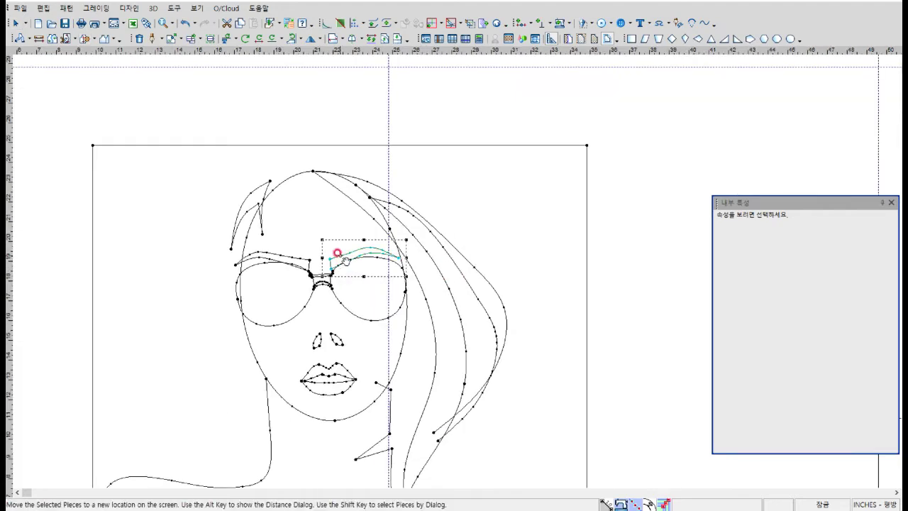
scroll(482, 255, "up", 3)
left_click(454, 269)
left_click(314, 232)
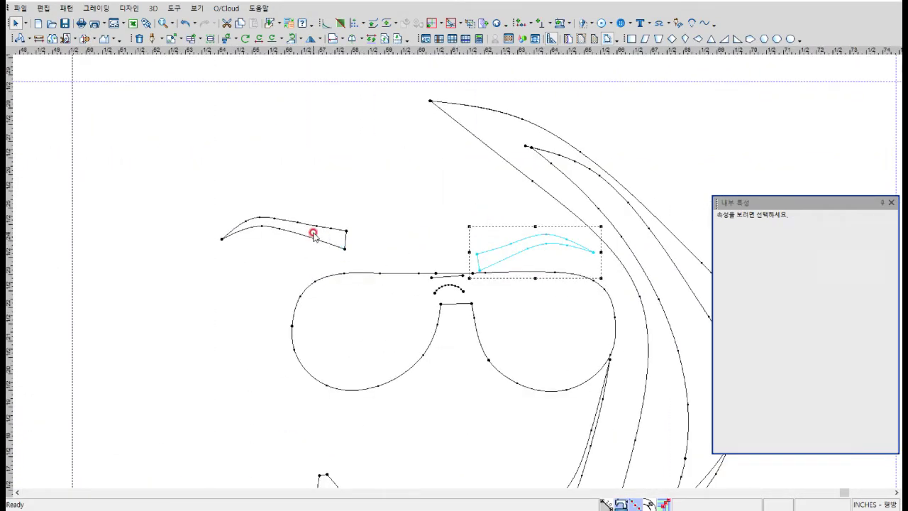
left_click(223, 322)
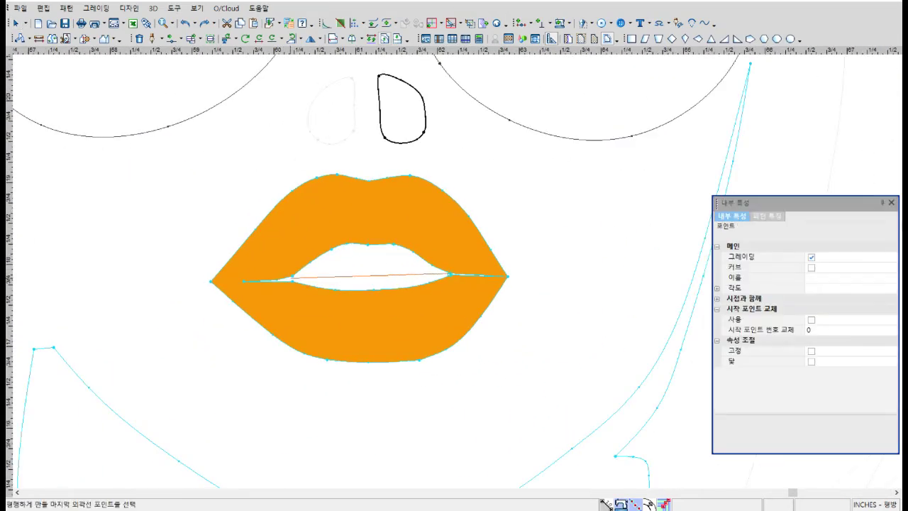
- Try to create a line parallel to the upper lip's inner edge at a distance of 0.5
left_click(212, 282)
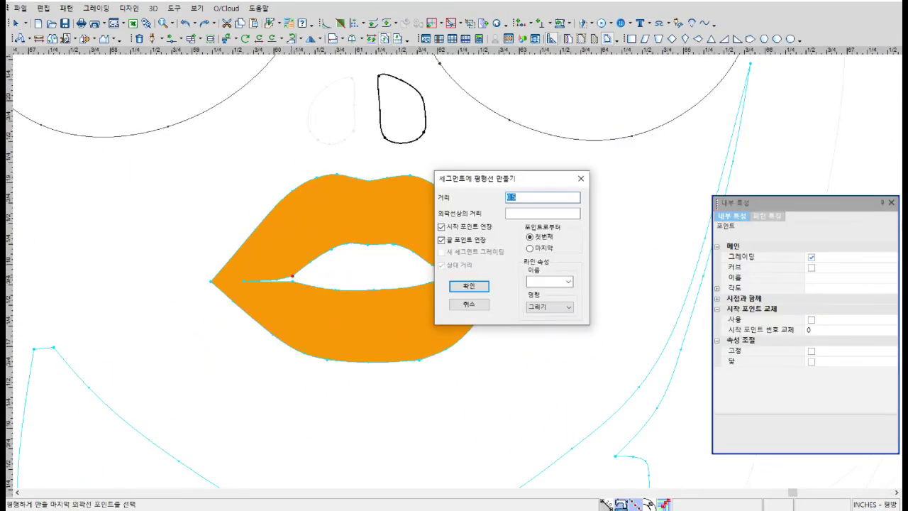
left_click(464, 286)
left_click(505, 277)
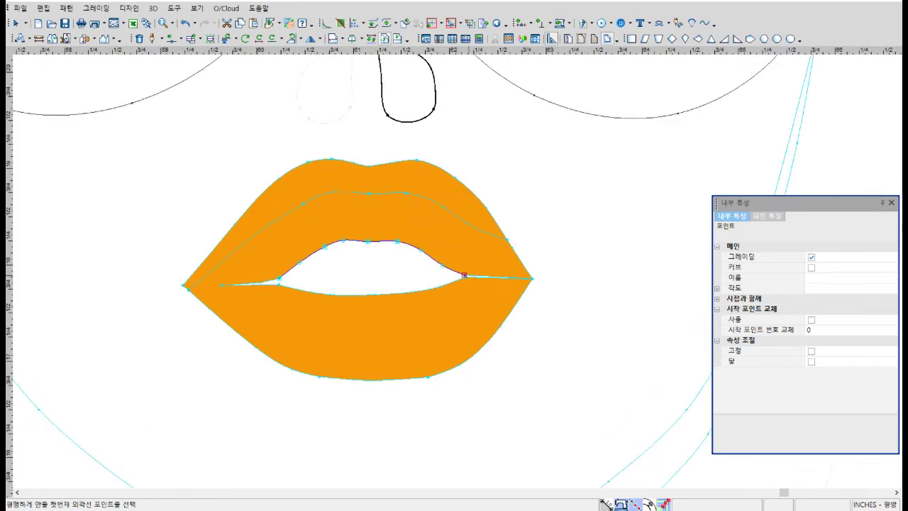
- Create a line parallel to the upper lip's inner edge at a distance of 0.35
left_click(465, 275)
left_click(279, 278)
type(".3")
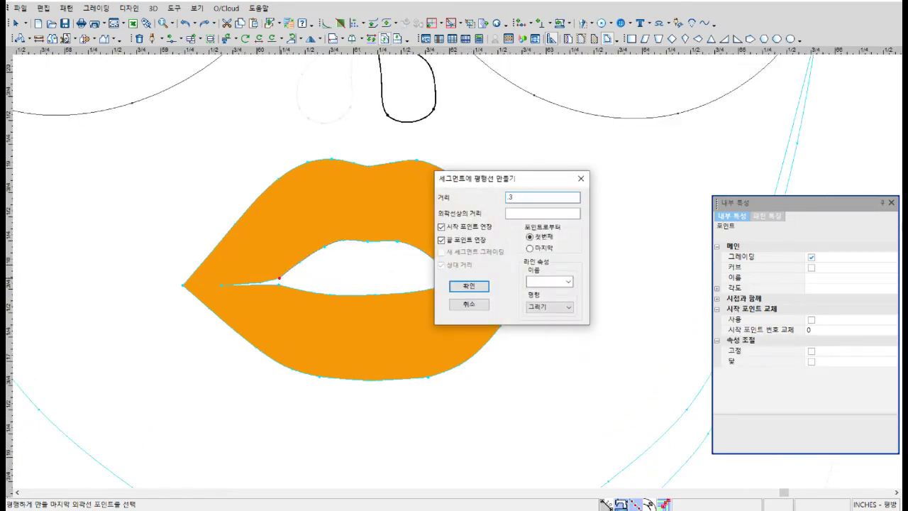
type("5")
left_click(466, 285)
left_click(505, 278)
- Create a parallel line for the lower lip's inner edge at a distance of 0.35 and leave the parallel line command
left_click(278, 285)
left_click(464, 278)
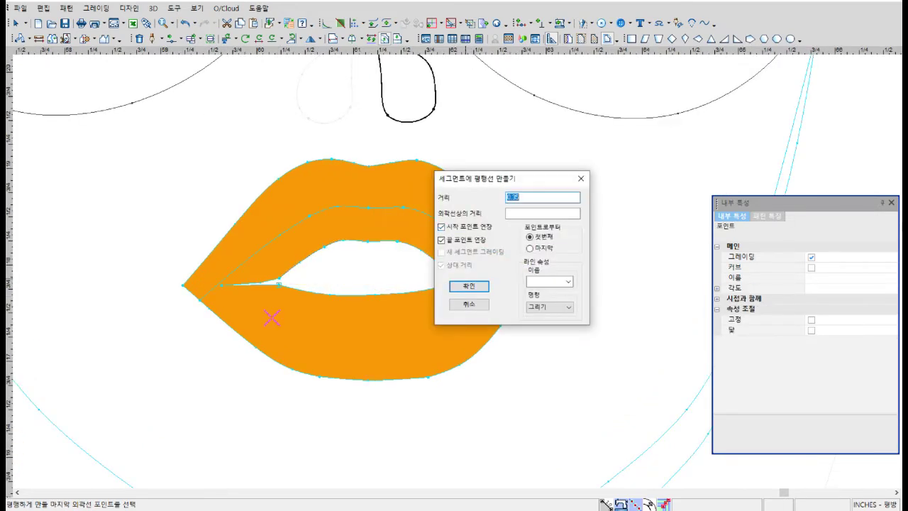
left_click(465, 286)
left_click(506, 278)
right_click(426, 194)
left_click(451, 201)
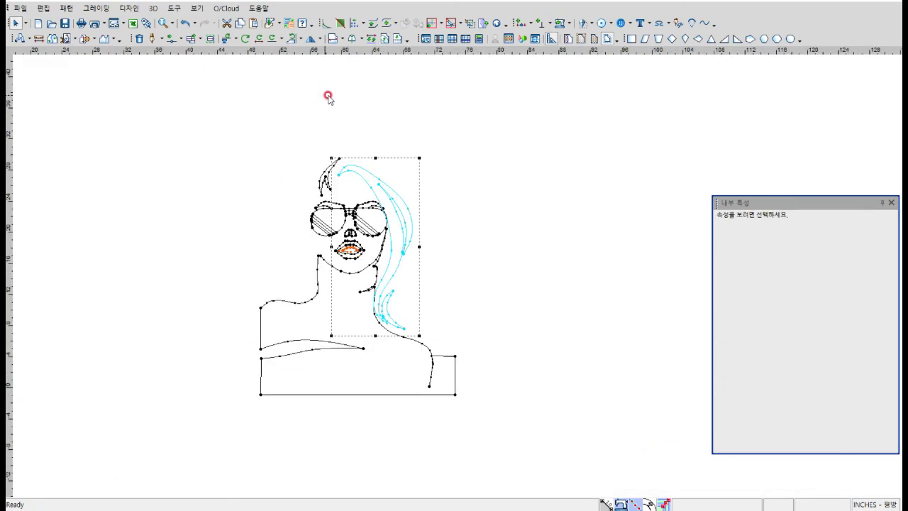
- Cut the glasses piece along the two upper diagonal stripe lines in the left lens
scroll(376, 233, "up", 2)
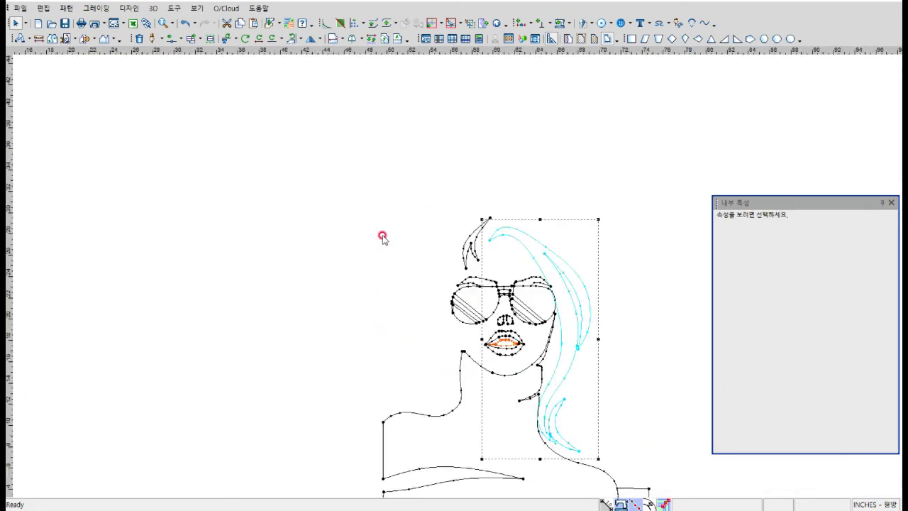
scroll(383, 235, "up", 5)
left_click(280, 271)
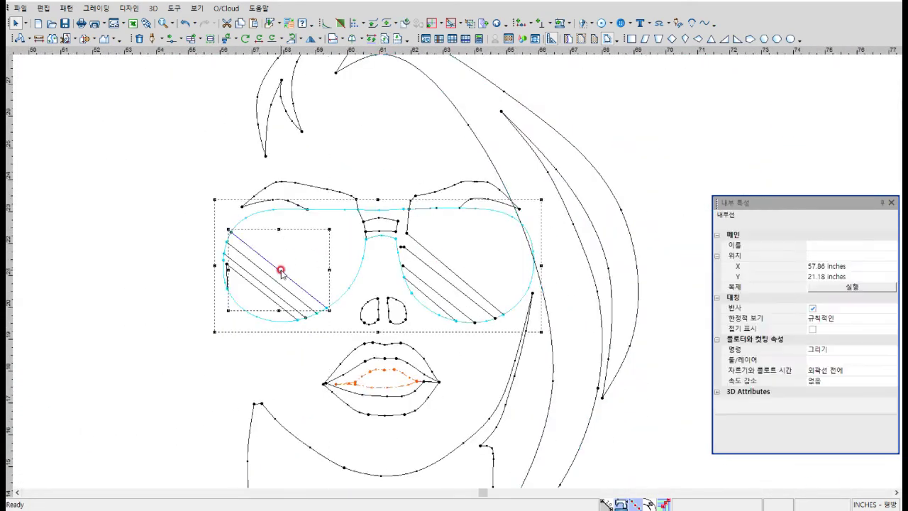
key("k")
left_click(280, 271)
left_click(399, 418)
left_click(272, 278)
key("Return")
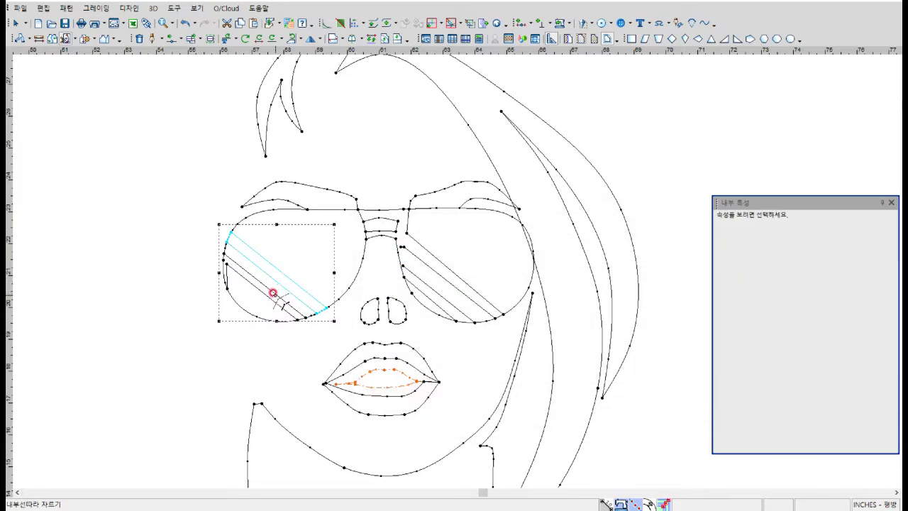
- Cut the glasses piece along the two lower diagonal stripe lines in the left lens
left_click(274, 292)
key("Return")
left_click(274, 301)
key("Return")
- Cut the left lens off at the bridge and cut the right lens along its uppermost diagonal line
left_click(360, 217)
key("Return")
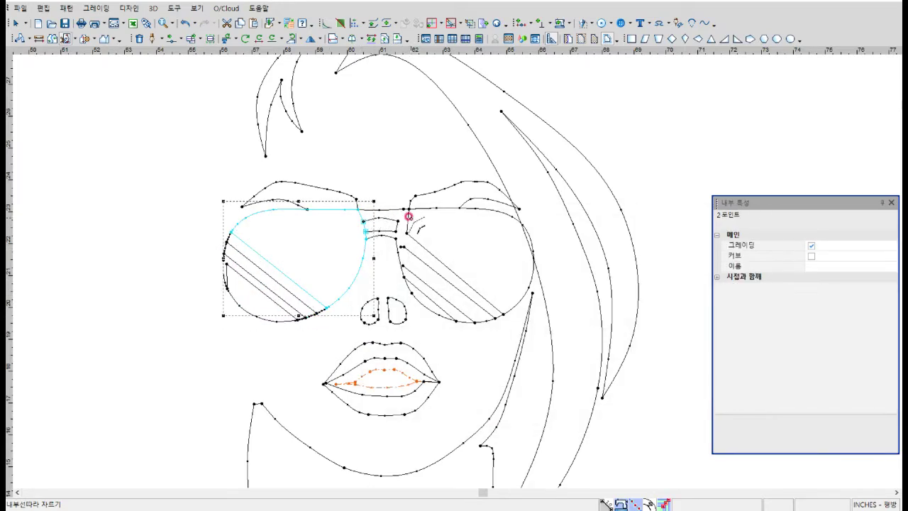
left_click(434, 257)
key("Return")
- Fix the left ends of the right lens's remaining diagonal lines where they meet the lens outline beside the bridge
scroll(458, 254, "up", 2)
right_click(365, 121)
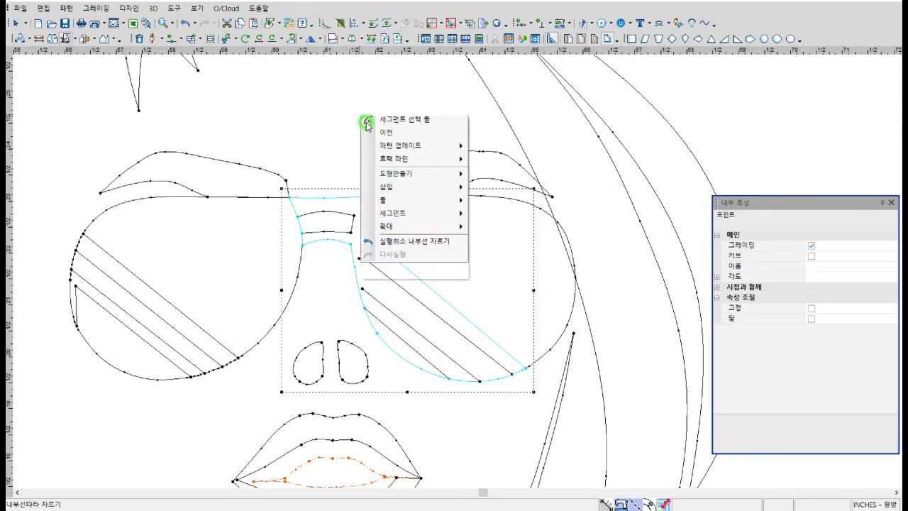
left_click(366, 123)
left_click(359, 258)
left_click(433, 26)
left_click_drag(348, 252, 385, 303)
key("Return")
key("Return")
- Cut the right lens along one of its remaining diagonal stripe lines
left_click(66, 39)
left_click(456, 315)
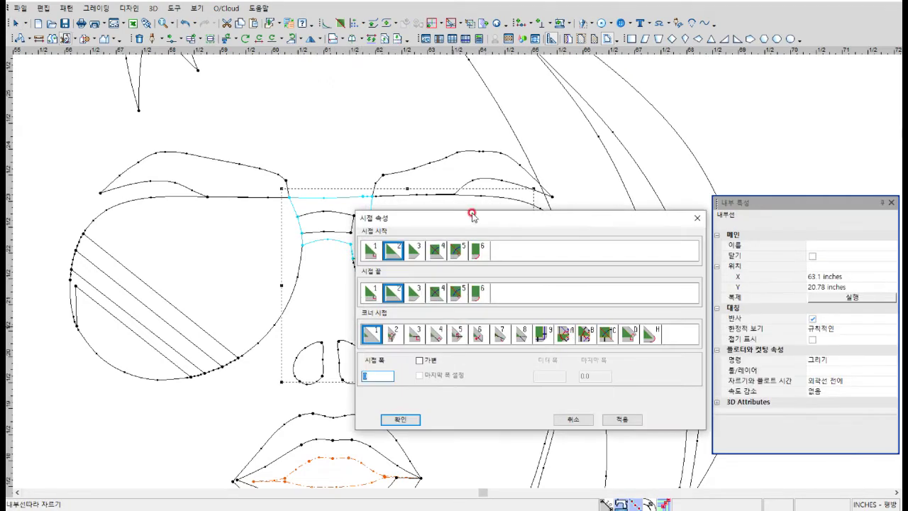
left_click(602, 397)
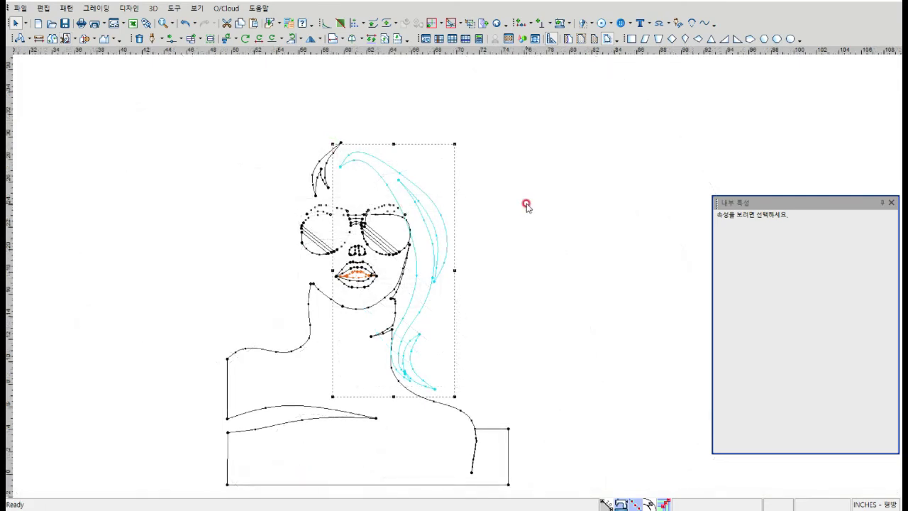
- Try to change the fill color of material G to a lighter gray in the color preferences
key("F10")
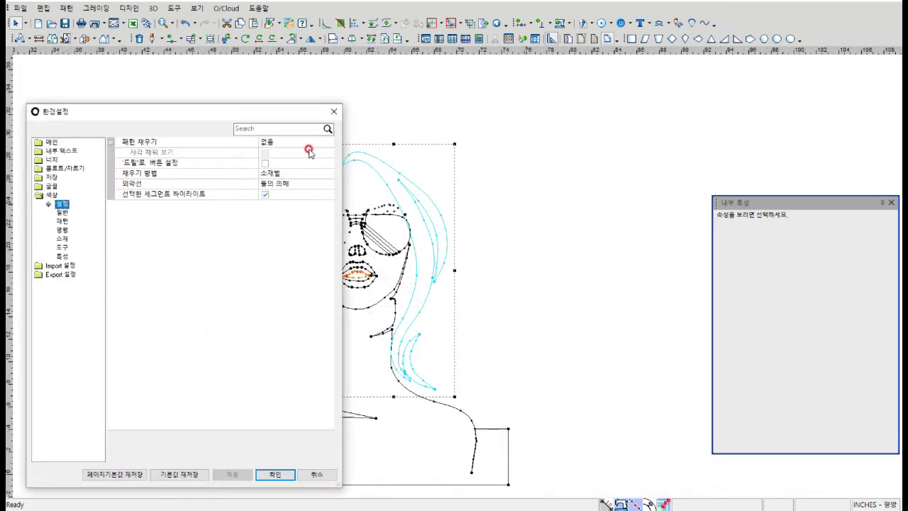
left_click(292, 172)
left_click(62, 240)
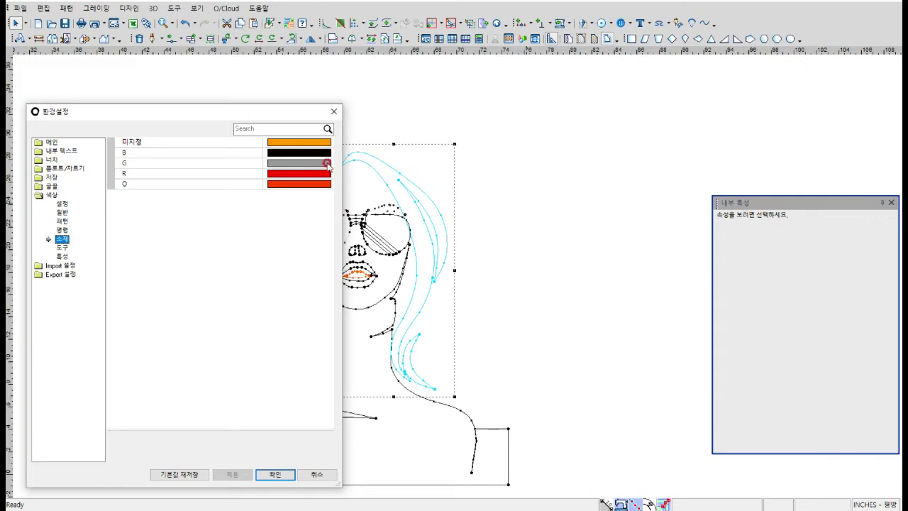
left_click(328, 165)
left_click(327, 164)
left_click(324, 224)
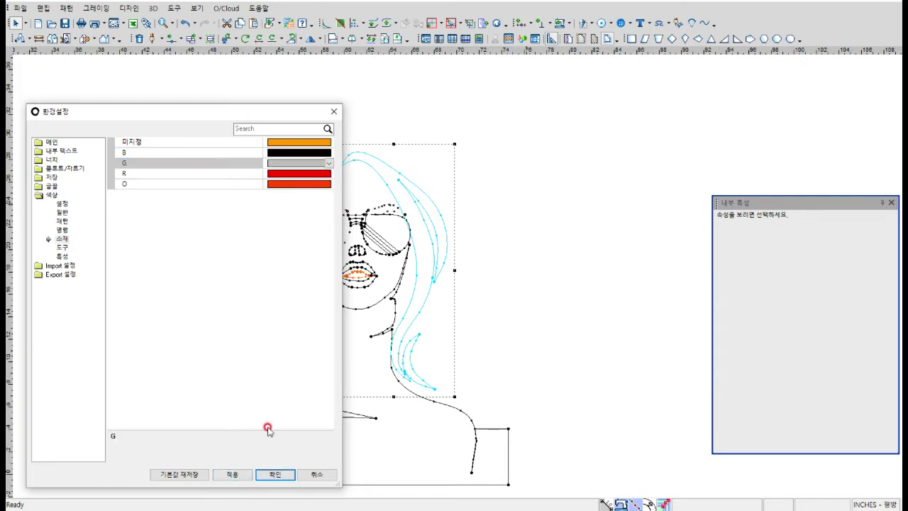
- Open the pattern fill choices in the color settings and cancel the preferences
left_click(62, 203)
left_click(328, 142)
left_click(328, 142)
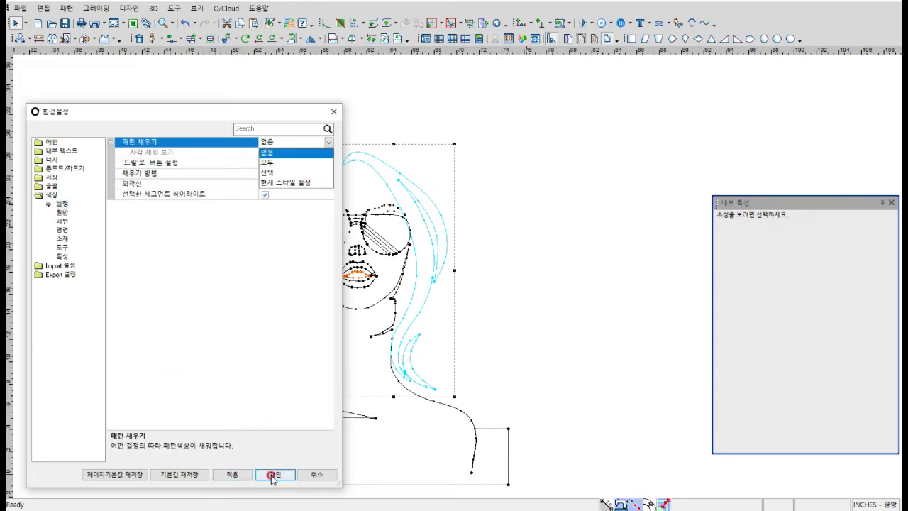
left_click(317, 476)
left_click(318, 478)
- Switch the display to show the portrait's pieces filled with their material colors and without points
scroll(340, 391, "down", 1)
scroll(430, 273, "up", 1)
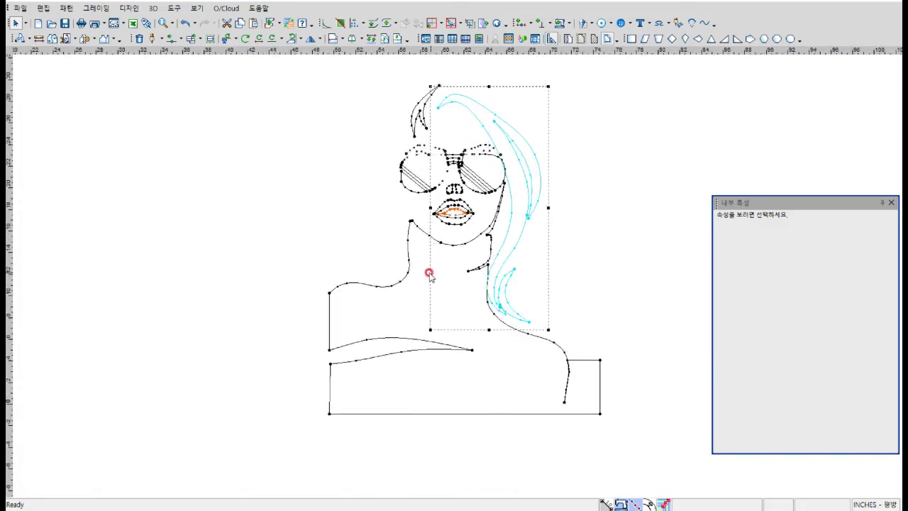
middle_click_drag(429, 273, 464, 276)
key("F11")
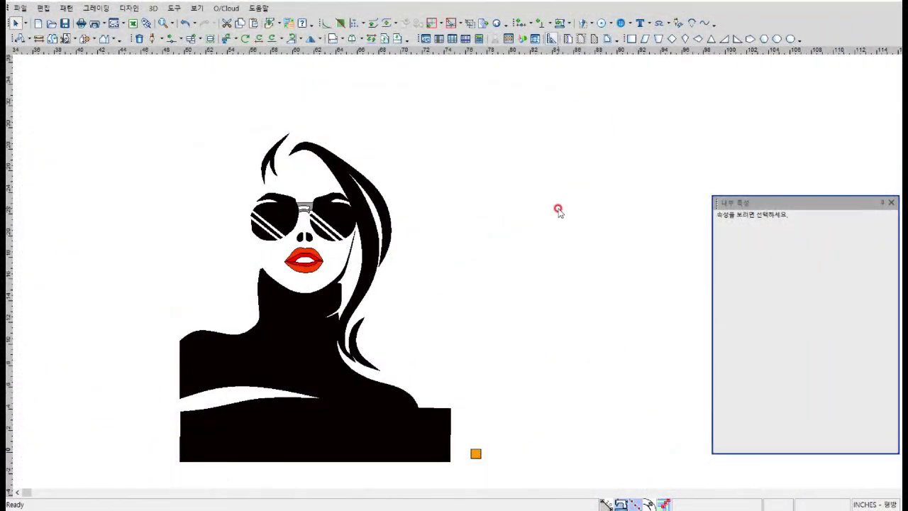
- Change the material of the orange lip piece to R in the pattern table
scroll(320, 262, "up", 3)
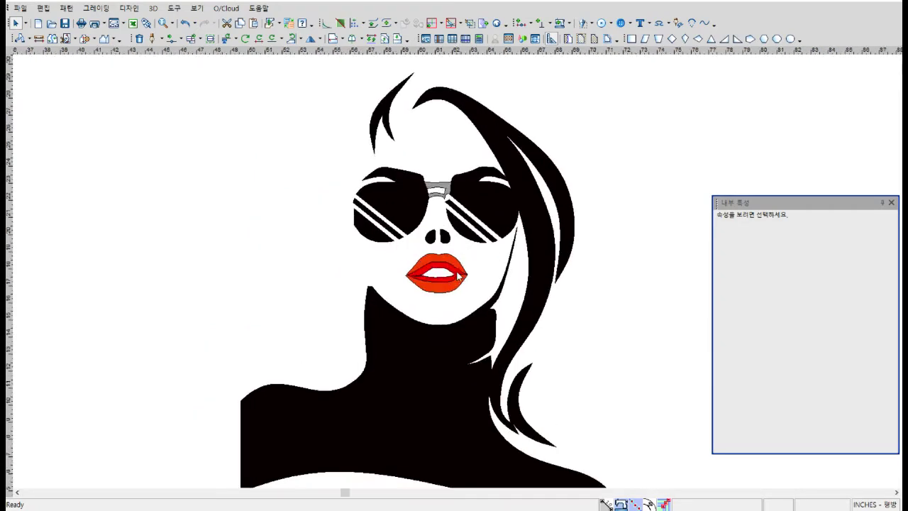
left_click(449, 291)
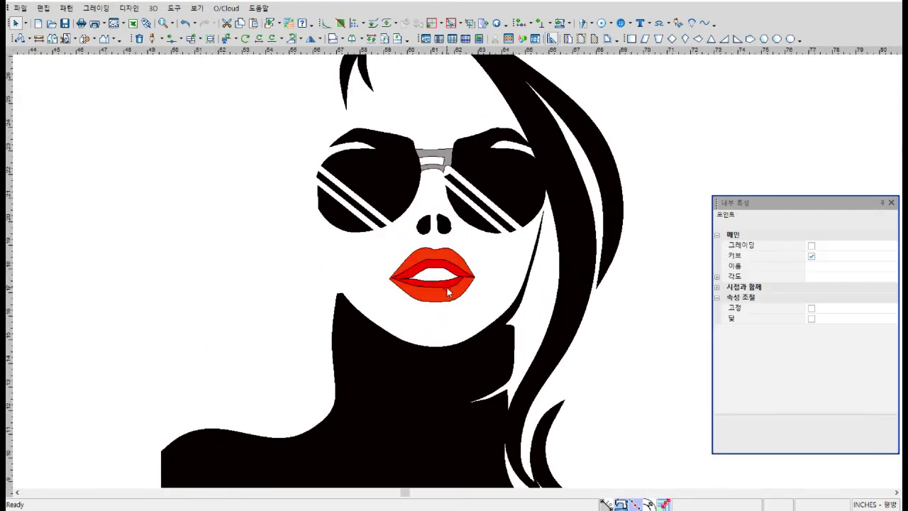
left_click(476, 261)
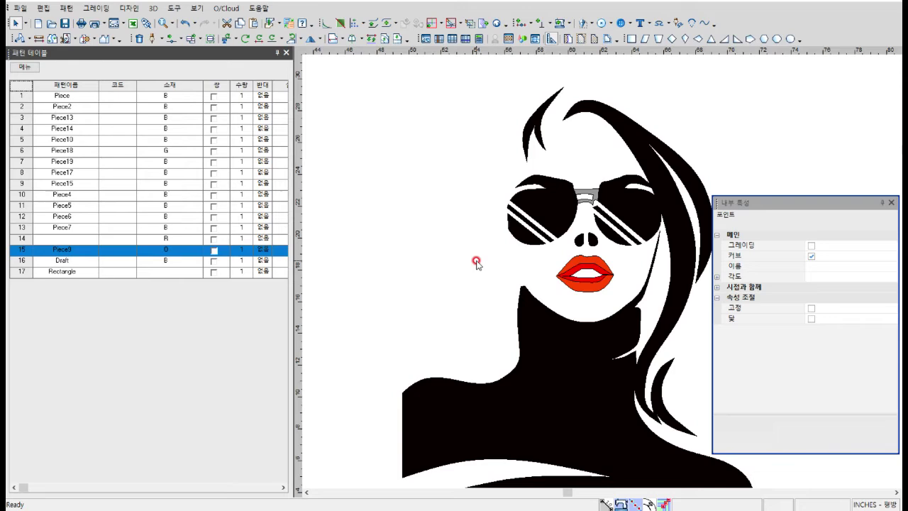
left_click(177, 250)
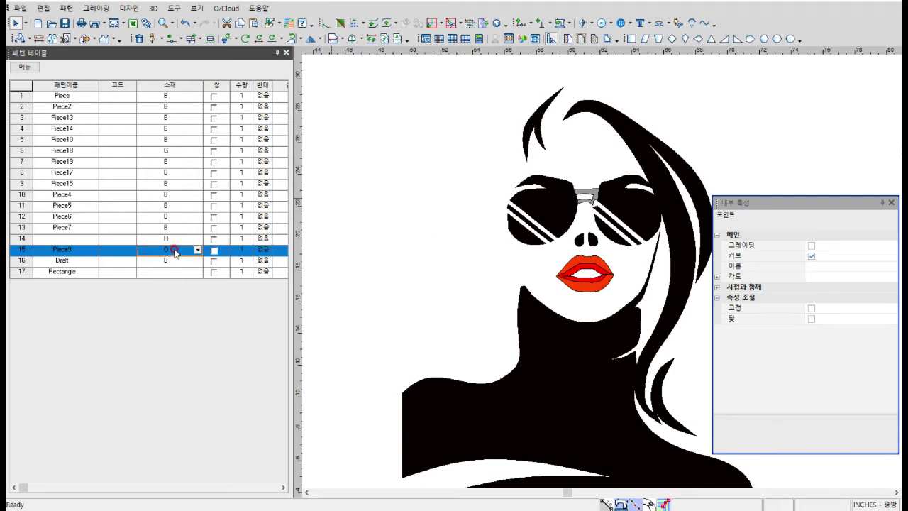
key("BackSpace")
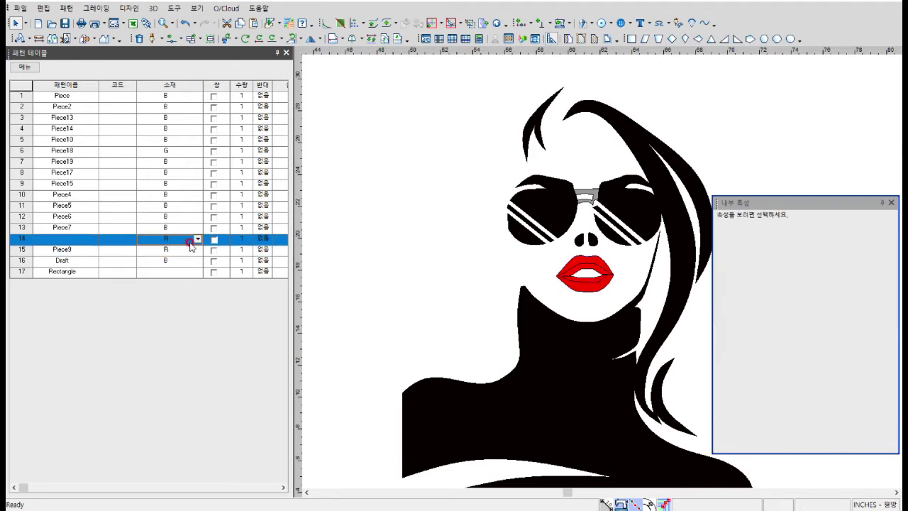
- Close the internal properties window and undo the latest changes to the portrait pieces
left_click(786, 235)
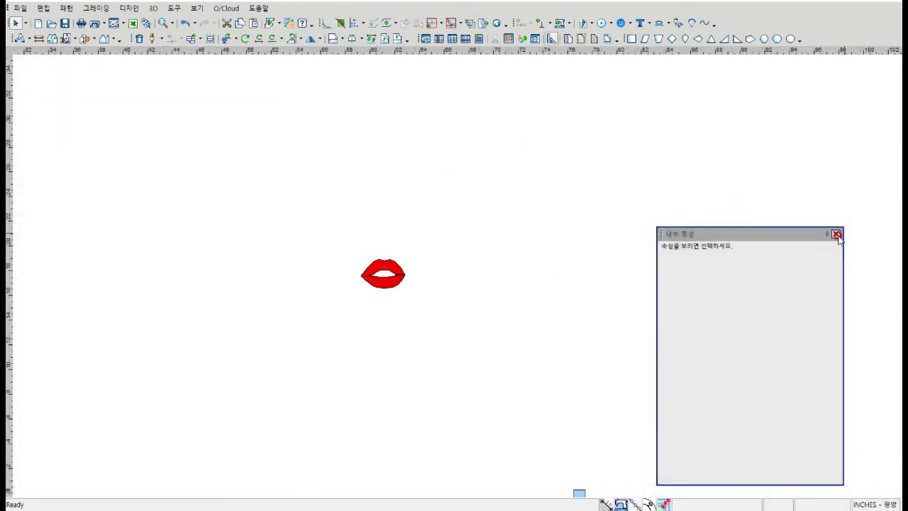
left_click(836, 235)
key("ctrl+z")
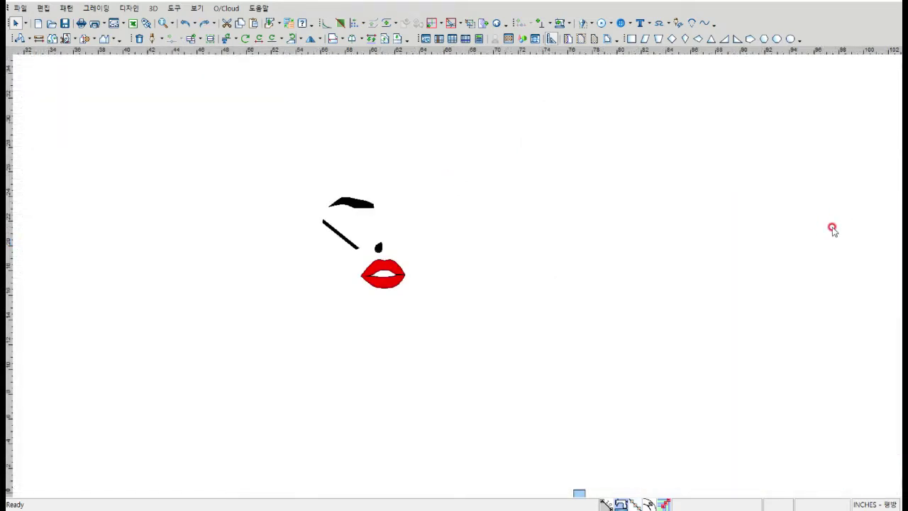
key("ctrl+z")
key("ctrl+z")
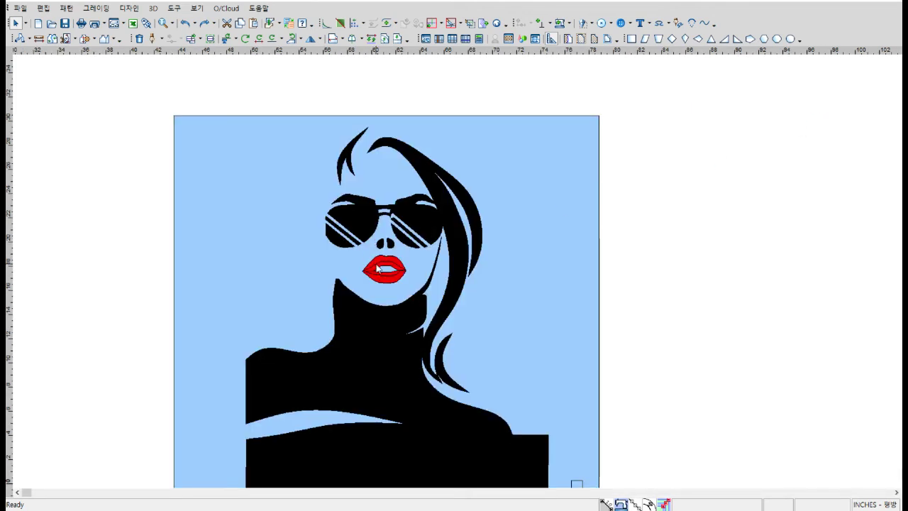
- Try to move the upper lip piece slightly and undo the move
left_click_drag(377, 260, 380, 262)
key("ctrl+z")
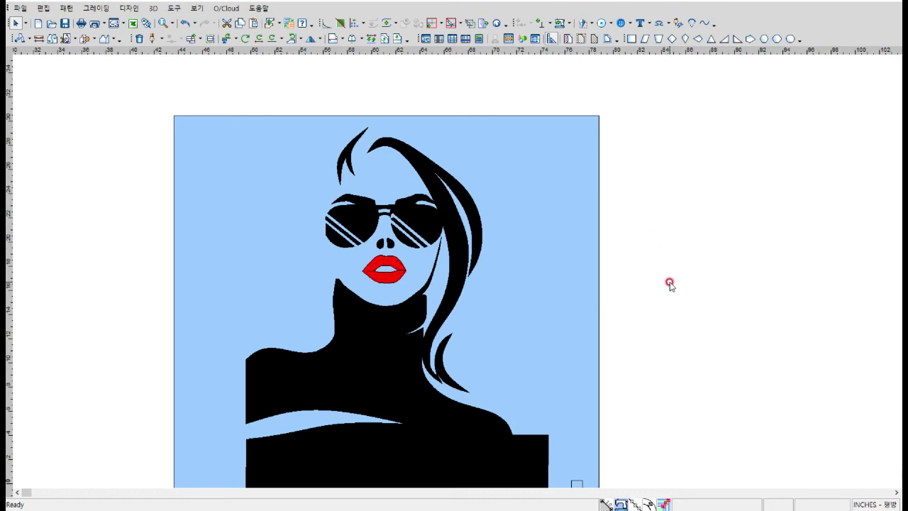
key("0")
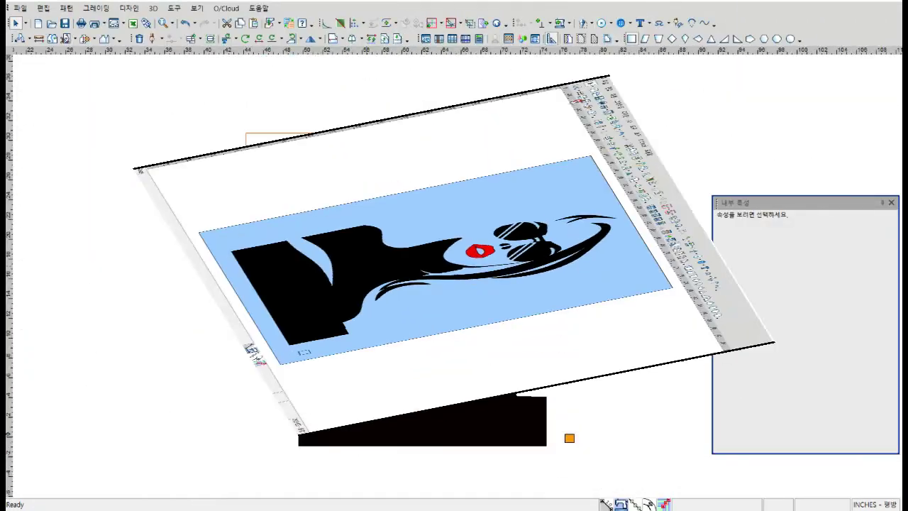
- Draw a background rectangle around the whole portrait and place it first in the pattern order, behind the other pieces
left_click_drag(539, 439, 592, 459)
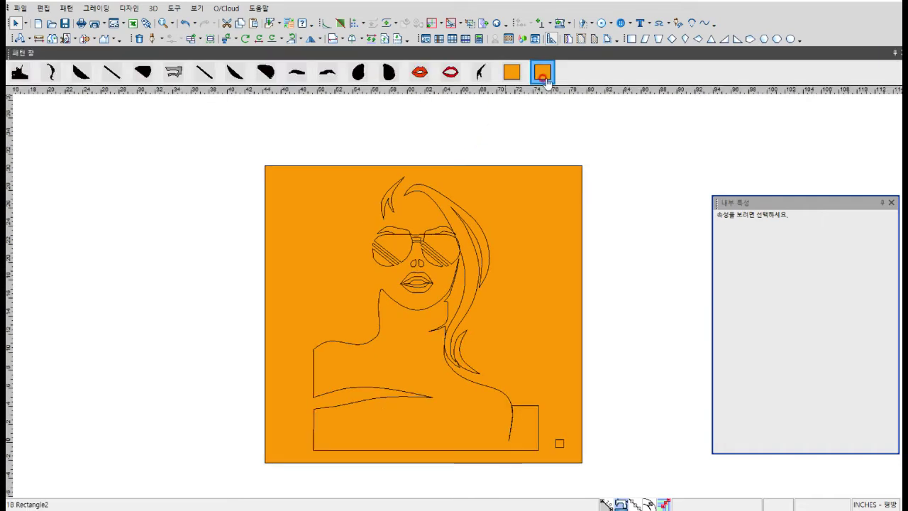
left_click(504, 78)
left_click_drag(536, 77, 15, 73)
left_click(388, 230)
left_click(651, 182)
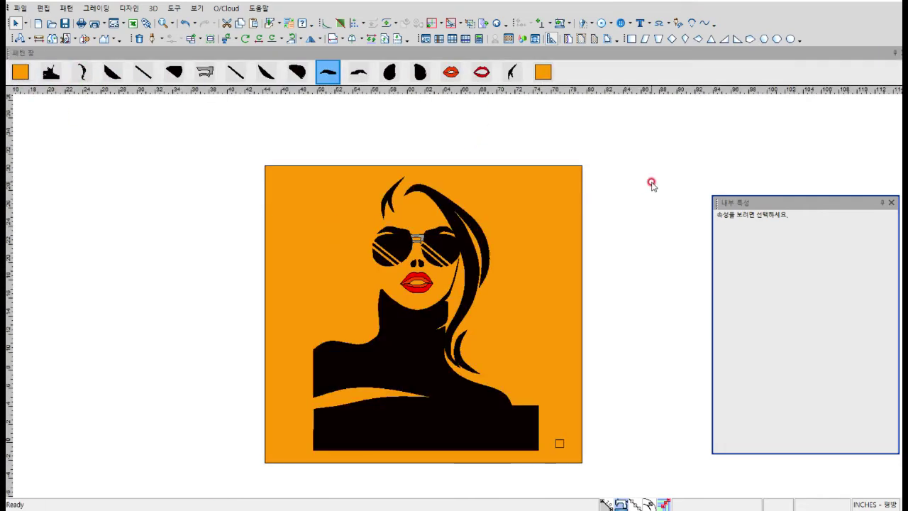
- Reposition the floating internal properties window beside the illustration
left_click_drag(581, 459, 575, 462)
scroll(573, 443, "up", 3)
scroll(453, 289, "down", 2)
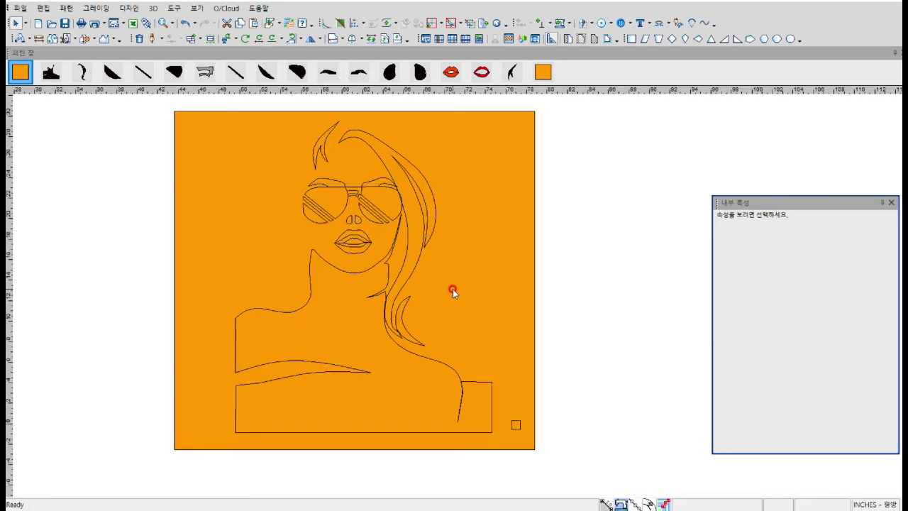
scroll(456, 290, "up", 1)
scroll(461, 293, "down", 1)
key("Home")
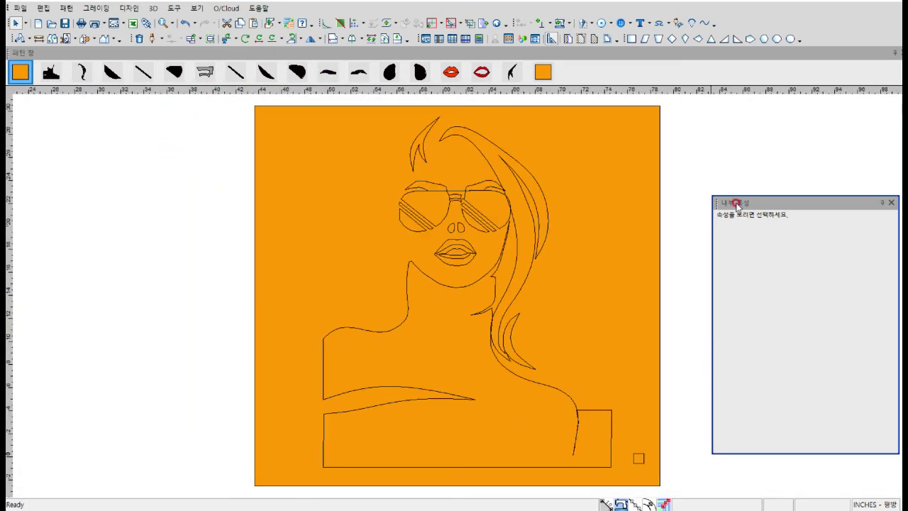
left_click_drag(736, 202, 712, 234)
scroll(678, 225, "down", 1)
scroll(411, 326, "up", 1)
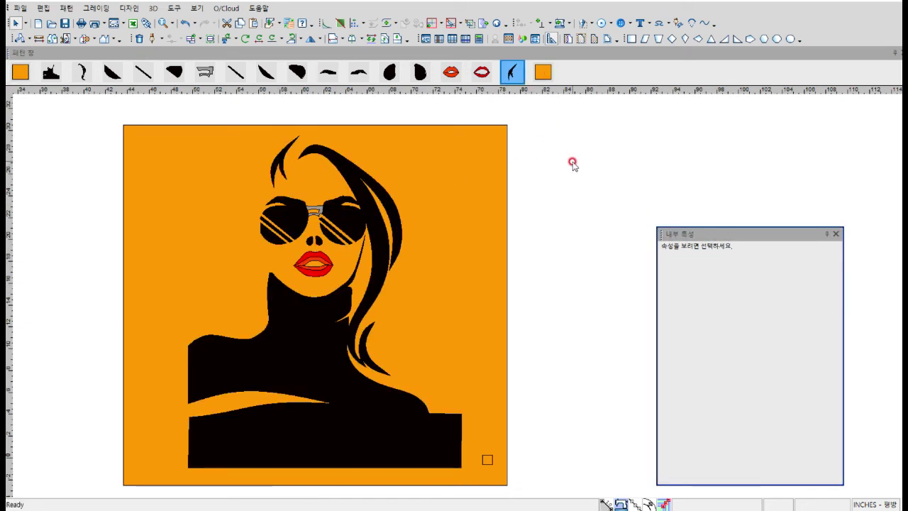
- Open the material colors in the preferences and set the unassigned material (미지정) to light turquoise
left_click_drag(257, 117, 787, 115)
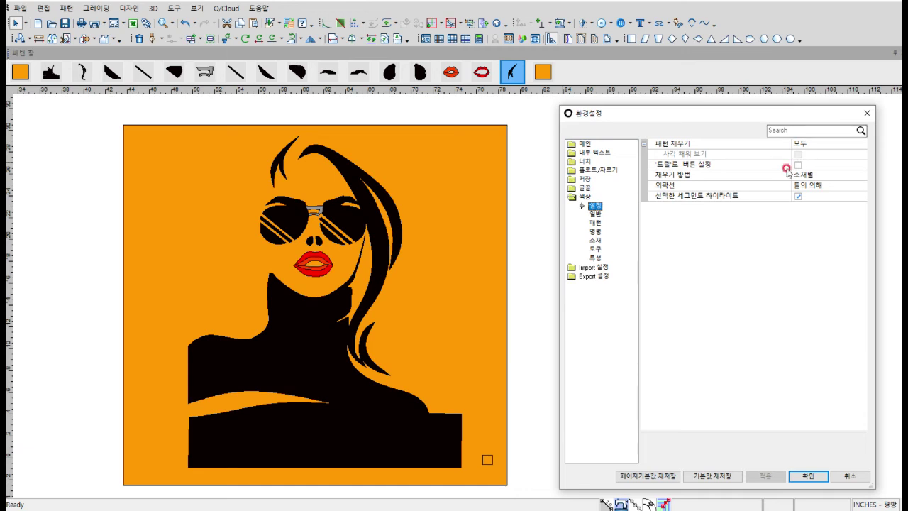
left_click(595, 242)
left_click(668, 144)
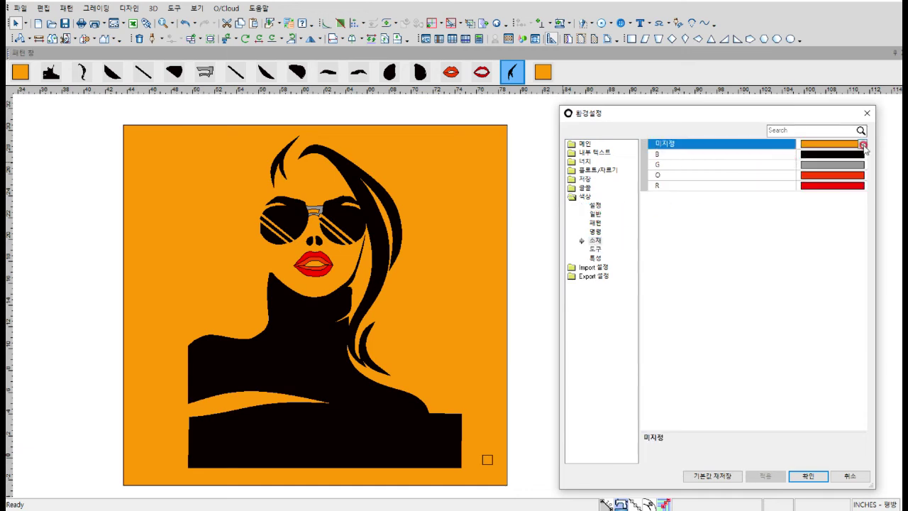
left_click(862, 144)
left_click(827, 219)
left_click(765, 476)
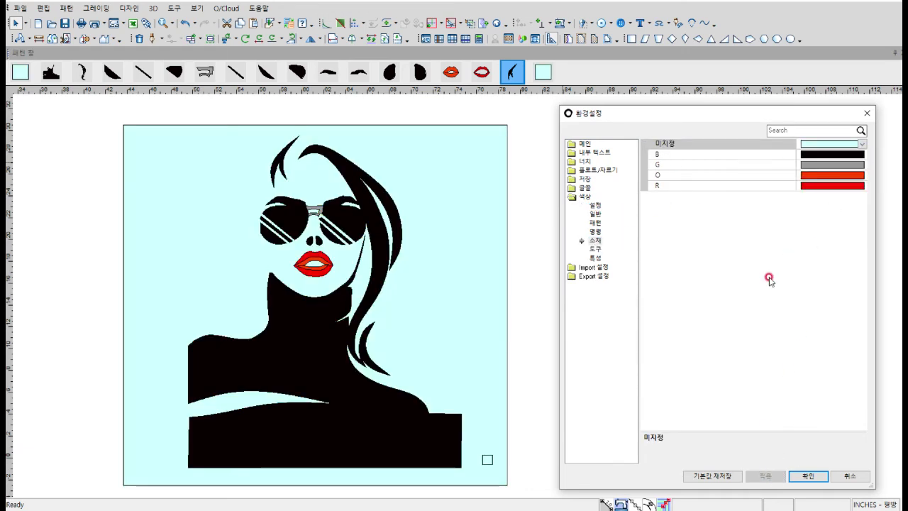
- Change the unassigned material's color to light gray and apply it
left_click(862, 144)
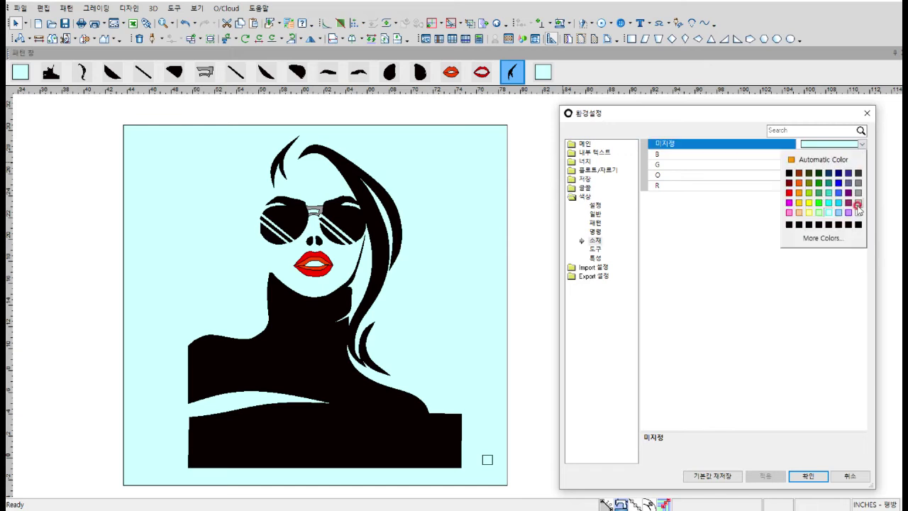
left_click(858, 203)
left_click(773, 478)
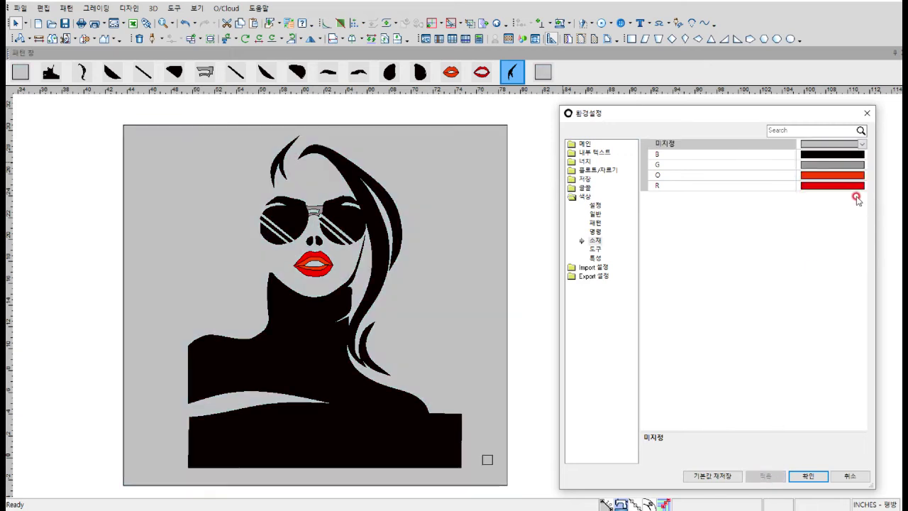
- Set the color of material B to turquoise and apply it
left_click(862, 153)
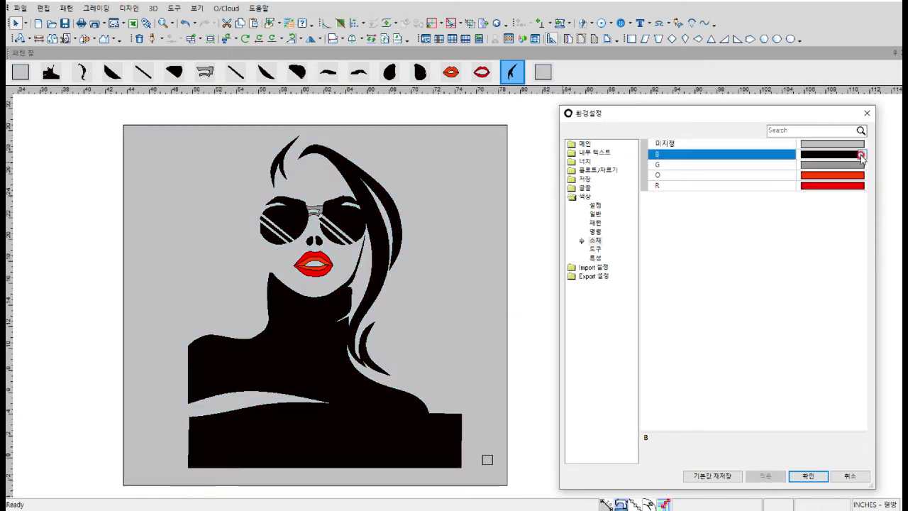
left_click(862, 154)
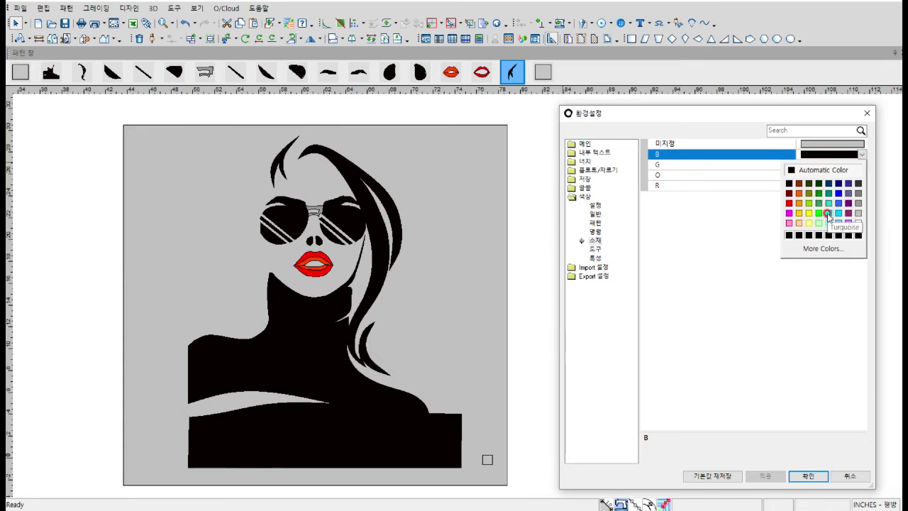
left_click(829, 213)
left_click(766, 476)
- Change the color of material B to sky blue and apply it
left_click(862, 154)
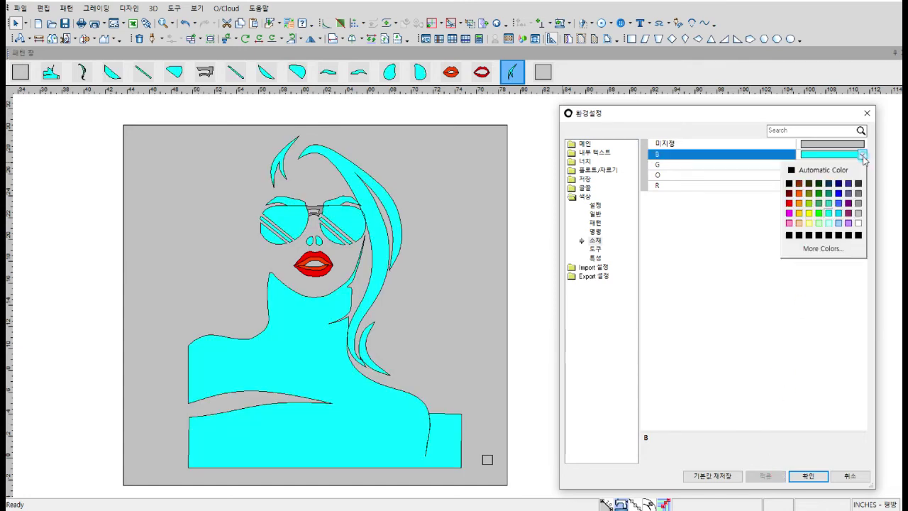
left_click(836, 217)
left_click(766, 476)
- Set the unassigned material's color to black for the background and apply it
left_click(861, 143)
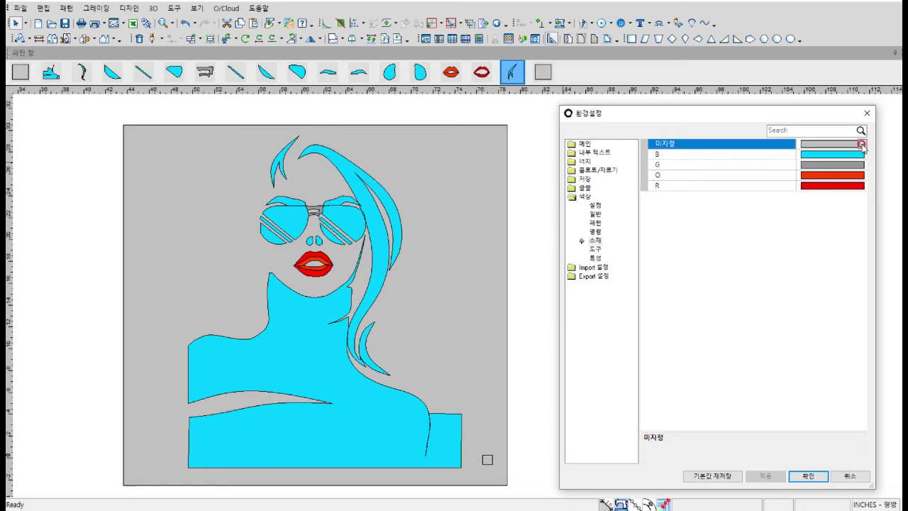
left_click(862, 144)
left_click(788, 225)
left_click(766, 476)
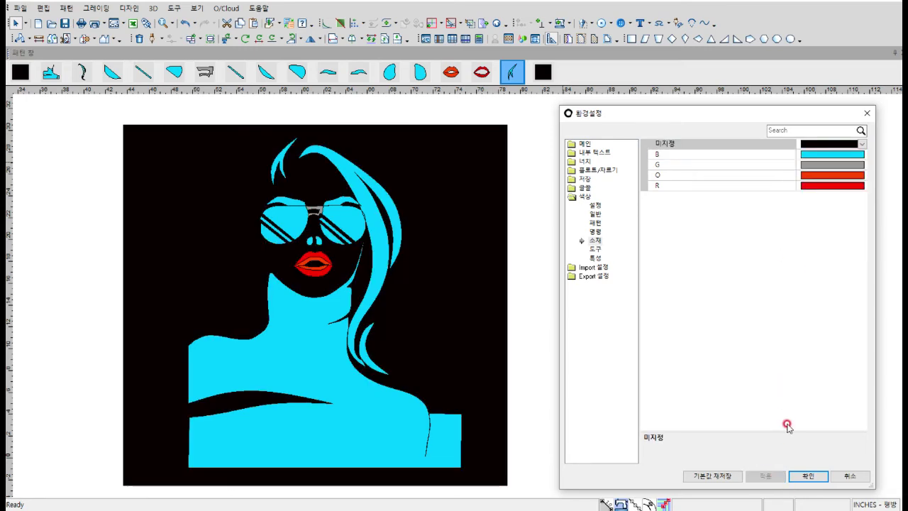
- Set the color of material O to orange and apply it
left_click(862, 175)
left_click(862, 175)
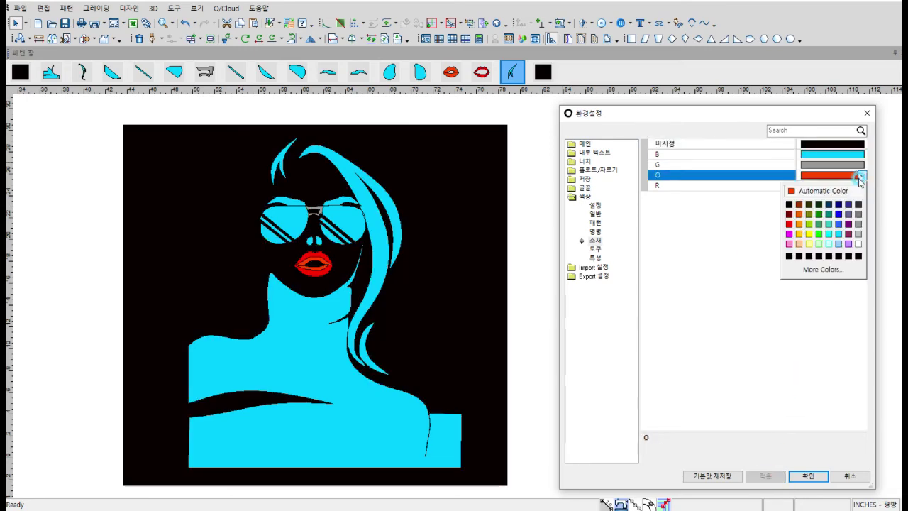
left_click(800, 218)
left_click(766, 476)
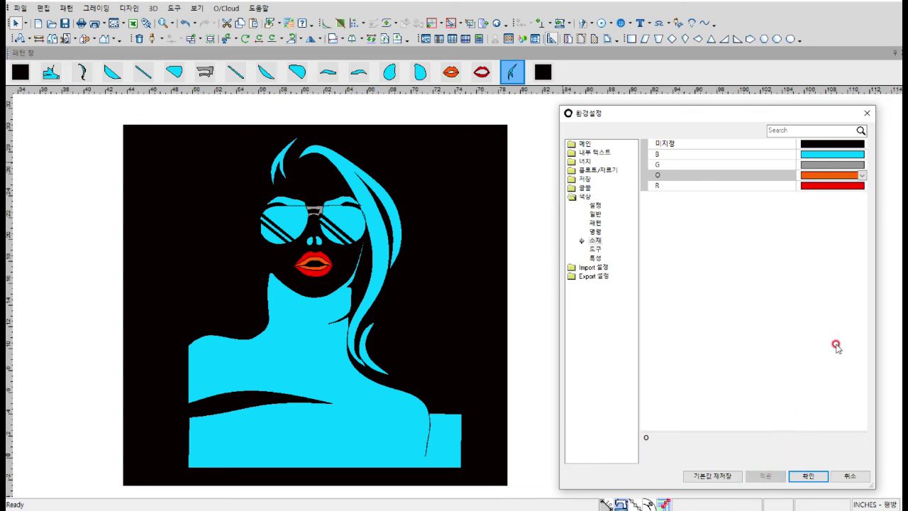
- Change the color of material O to red and apply it
left_click(862, 175)
left_click(811, 240)
left_click(766, 476)
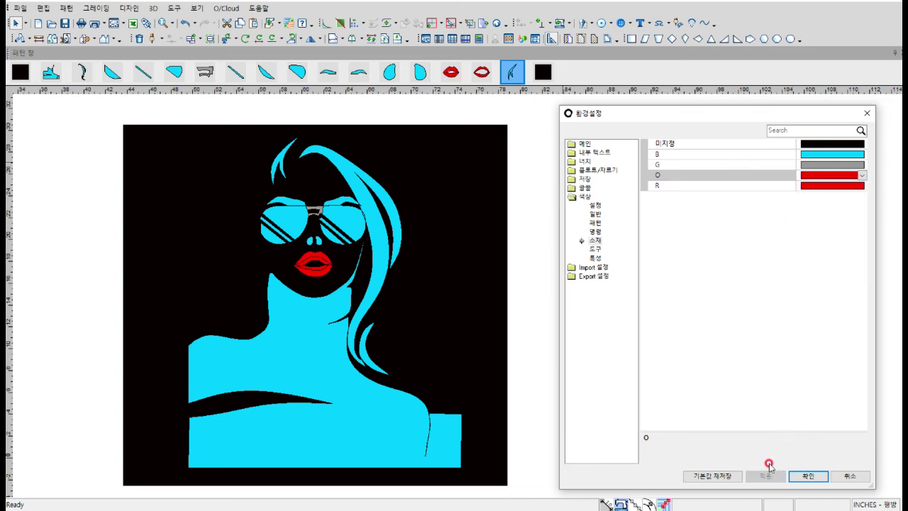
- Change the color of material B to light orange and apply it
left_click(859, 154)
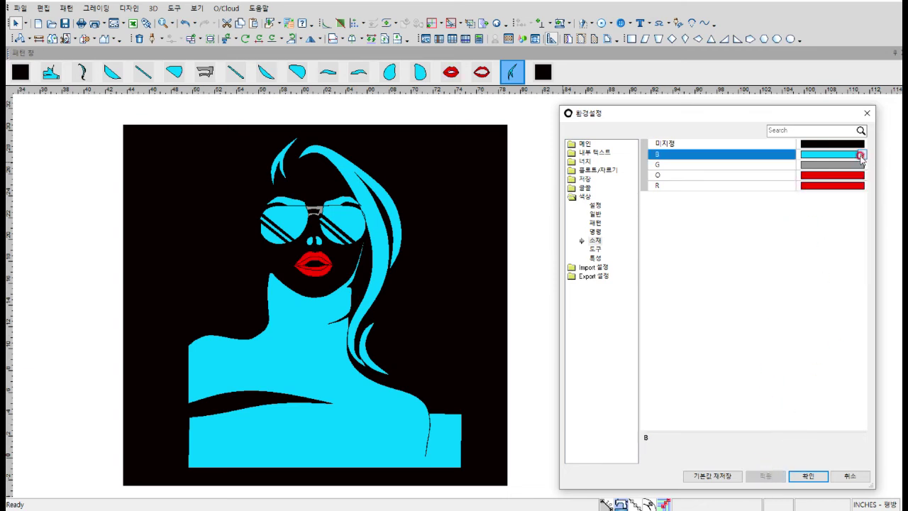
left_click(862, 165)
left_click(862, 155)
left_click(862, 154)
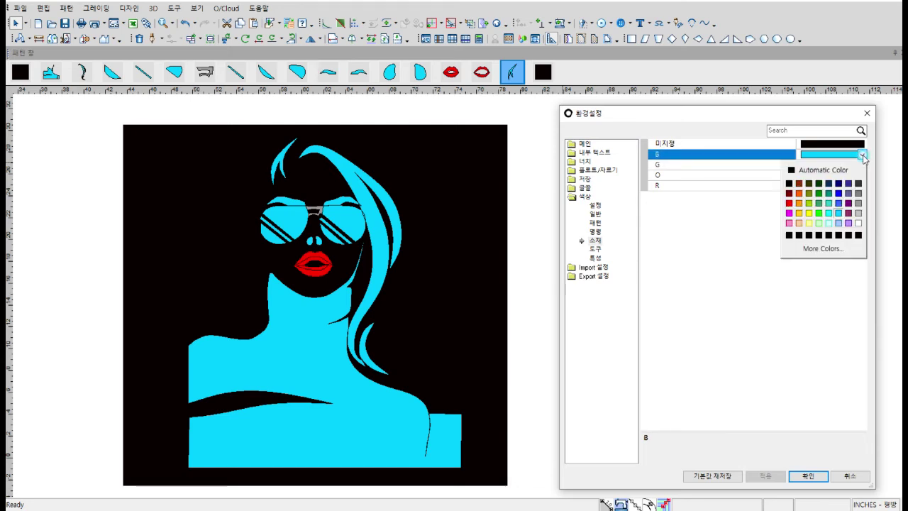
left_click(799, 203)
left_click(754, 476)
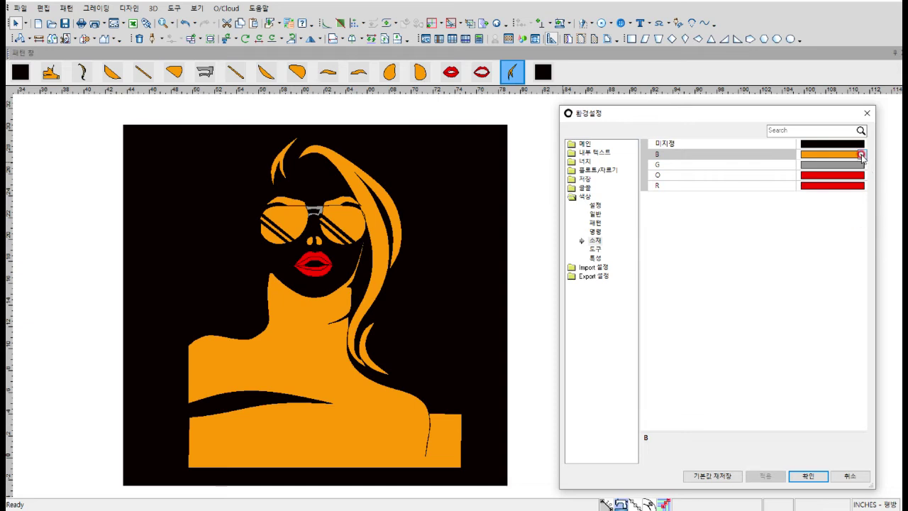
- Switch the fill method in the color settings to by pattern name (패턴 이름별) and apply it
left_click(596, 215)
left_click(821, 176)
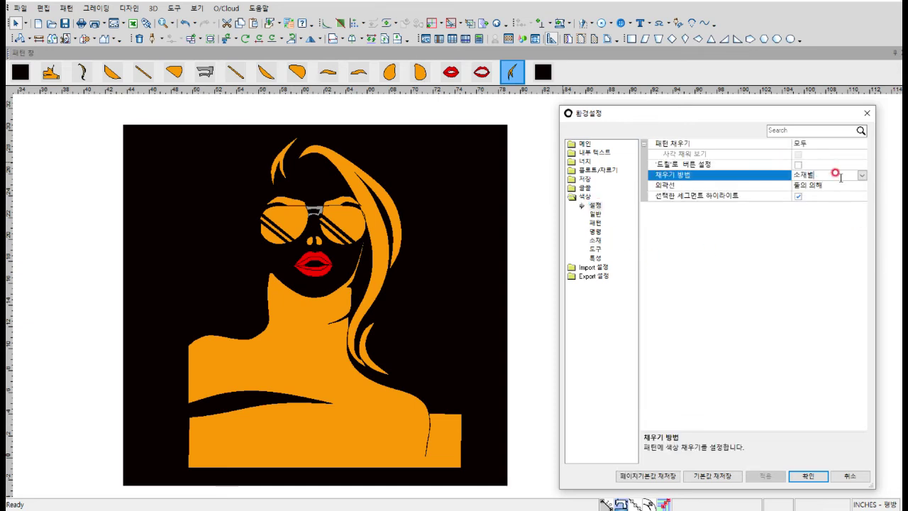
left_click(861, 175)
left_click(812, 206)
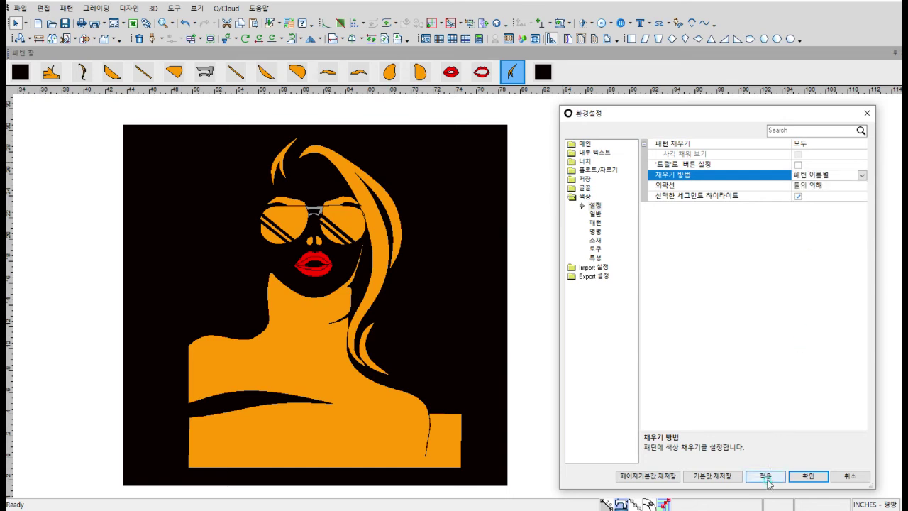
left_click(765, 475)
- Set the fill method back to by material (소재별) and apply it
left_click(861, 175)
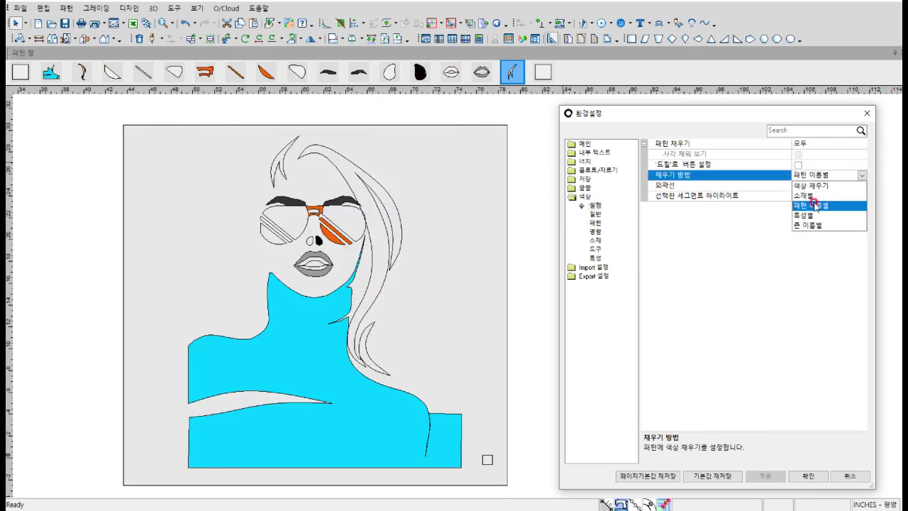
left_click(808, 202)
left_click(765, 476)
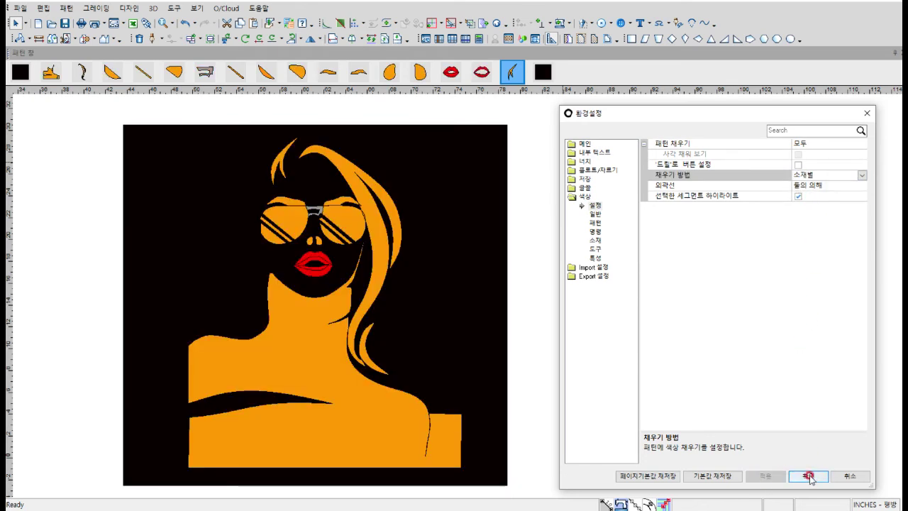
- In the material color settings (소재), change the color of material B to black and apply it
left_click(861, 144)
left_click(790, 174)
left_click(595, 241)
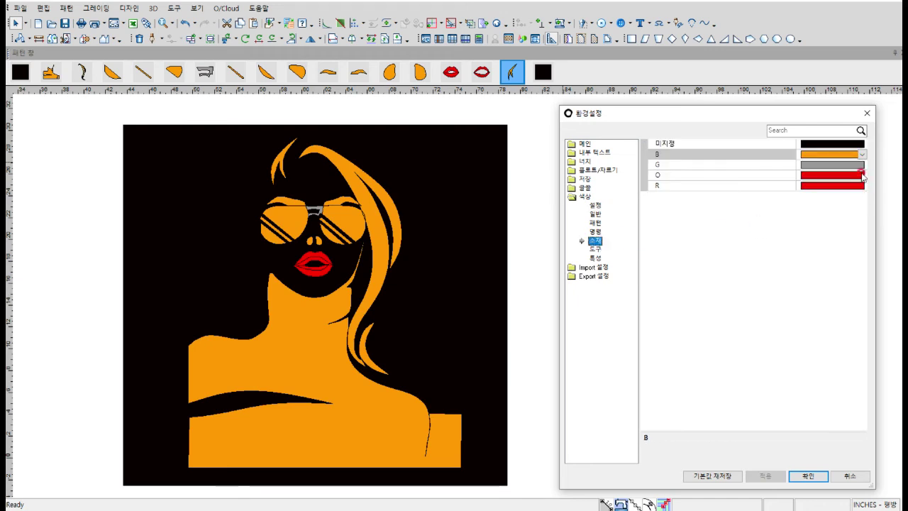
left_click(862, 155)
left_click(791, 183)
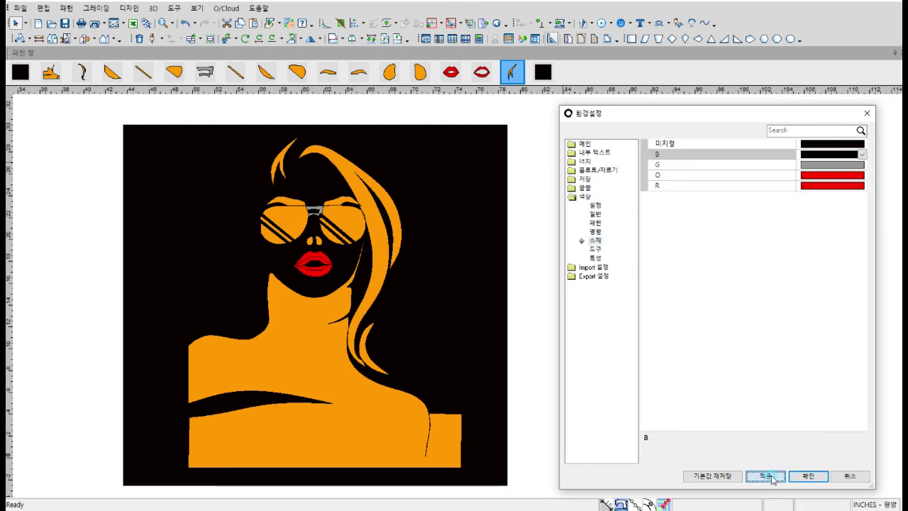
left_click(765, 476)
- Change the color of material G to black and apply it
left_click(862, 165)
left_click(791, 193)
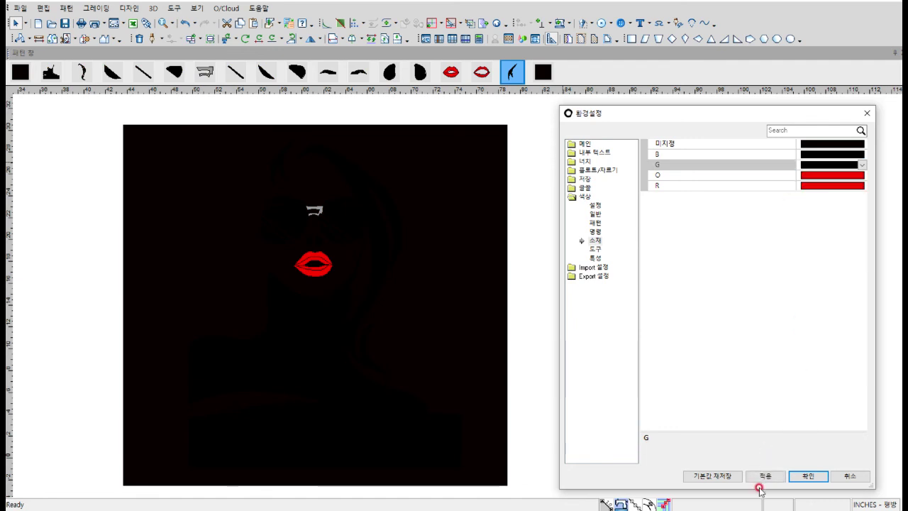
left_click(765, 476)
- Set the color of unspecified material (미지정) to light blue, apply it and close the preferences
left_click(862, 154)
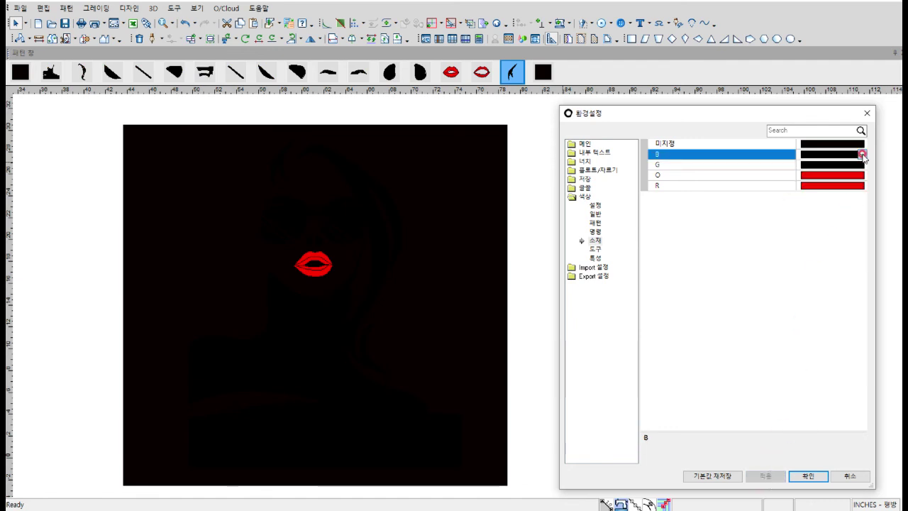
left_click(862, 153)
left_click(860, 145)
left_click(861, 145)
left_click(861, 145)
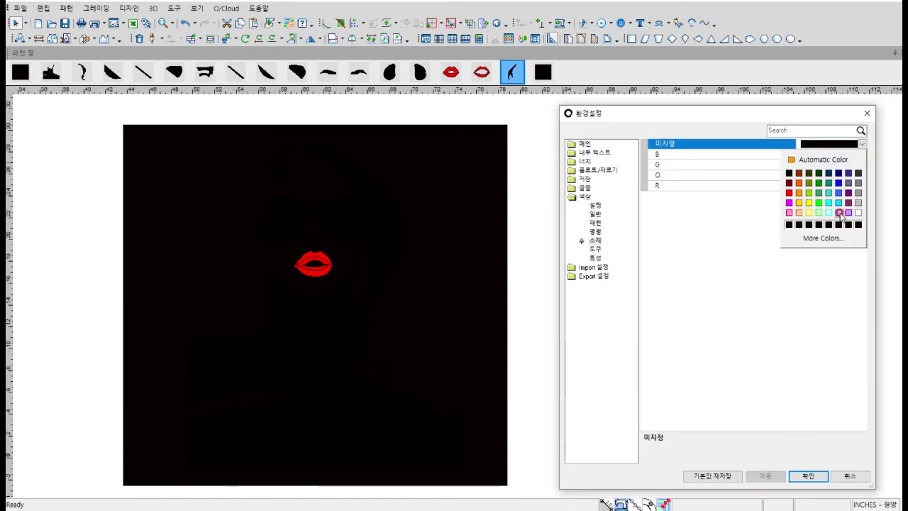
left_click(841, 216)
left_click(771, 473)
left_click(807, 475)
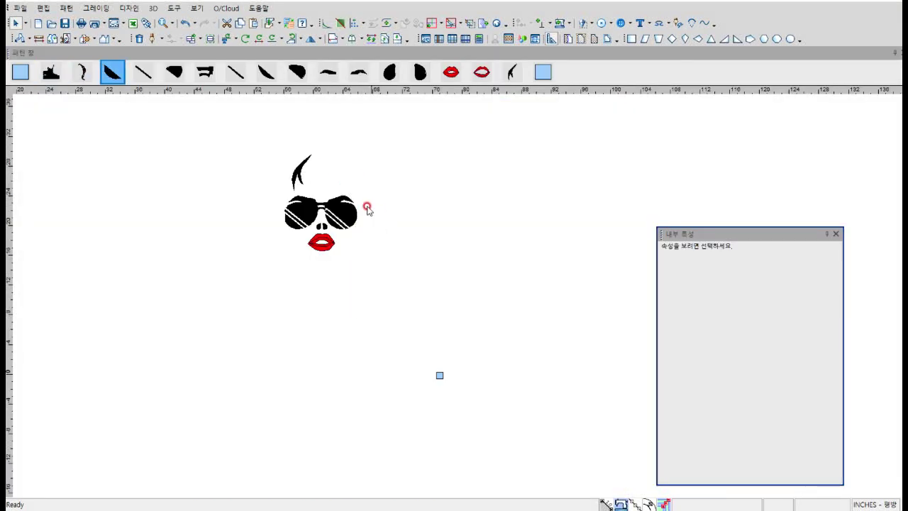
- Clear the sunglasses lens, lens stripe and nostril pieces from the work area one after another
left_click(332, 227)
scroll(332, 228, "up", 5)
left_click(443, 181)
key("Delete")
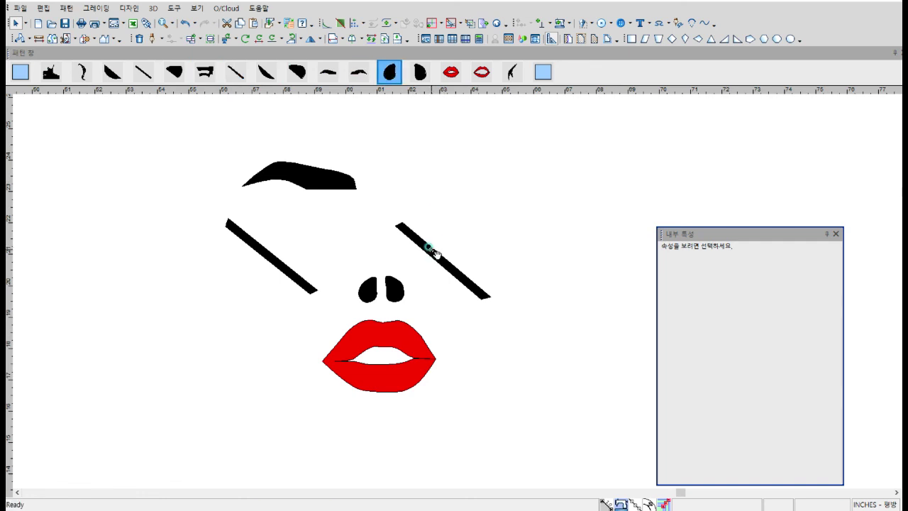
left_click(434, 253)
key("Delete")
left_click(373, 293)
key("Delete")
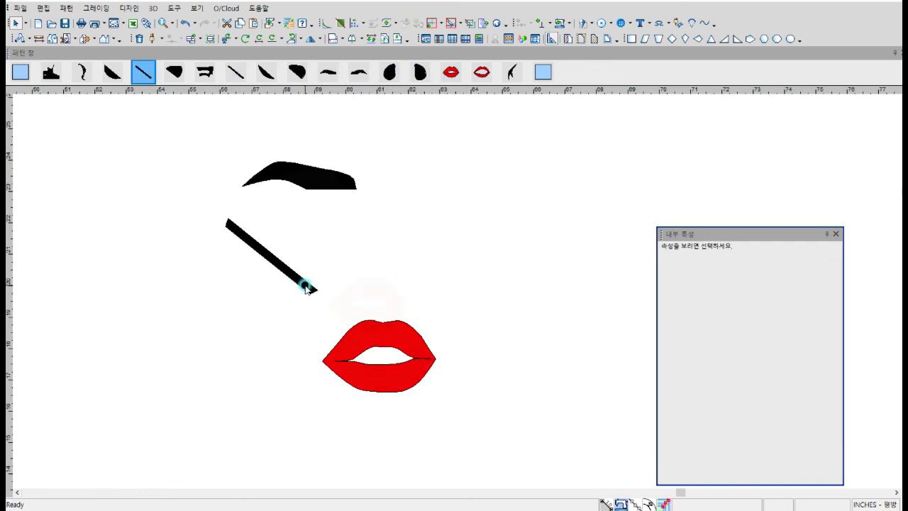